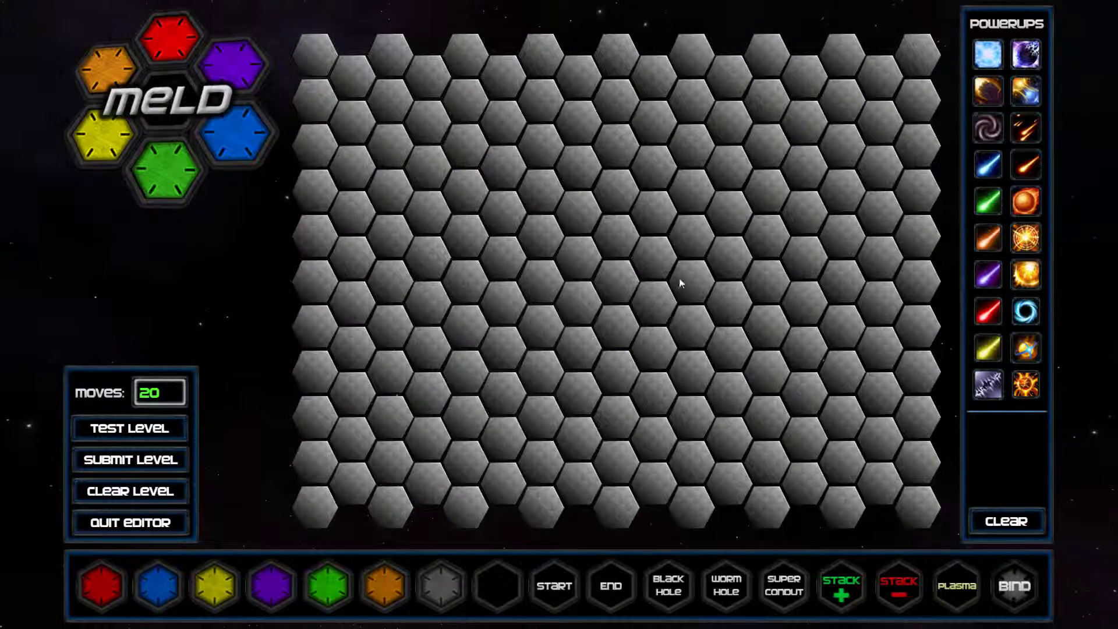
- Paint a bent run of seven green tiles across the left half of the board
click(332, 587)
drag(389, 374, 466, 326)
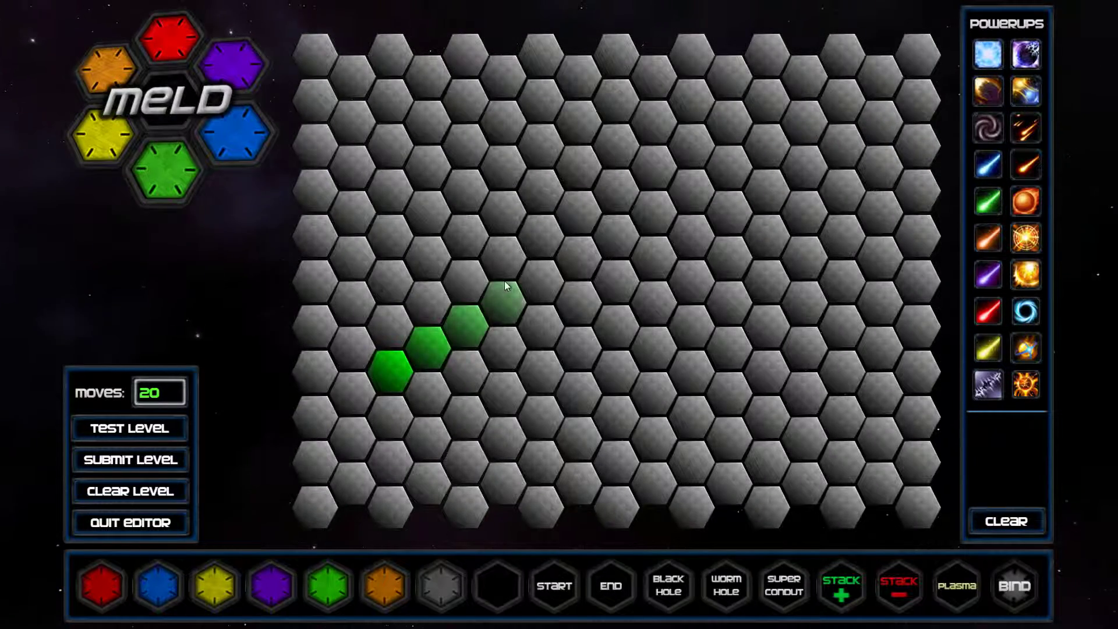
drag(504, 285, 535, 218)
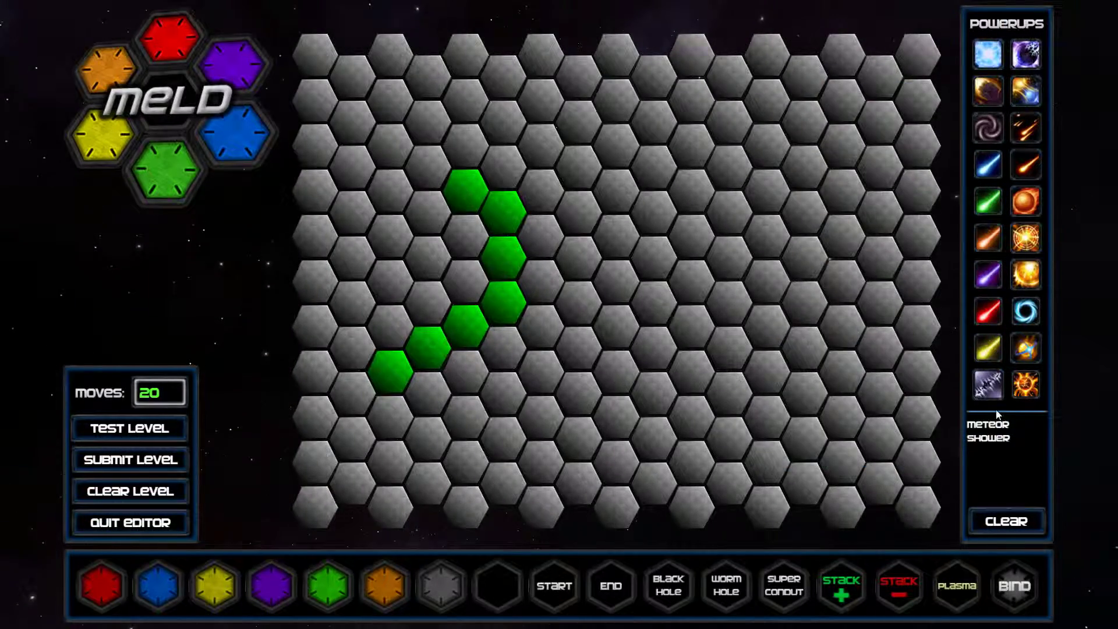
- Clear the level's powerup list and erase all the green tiles from the board
click(987, 242)
click(1010, 520)
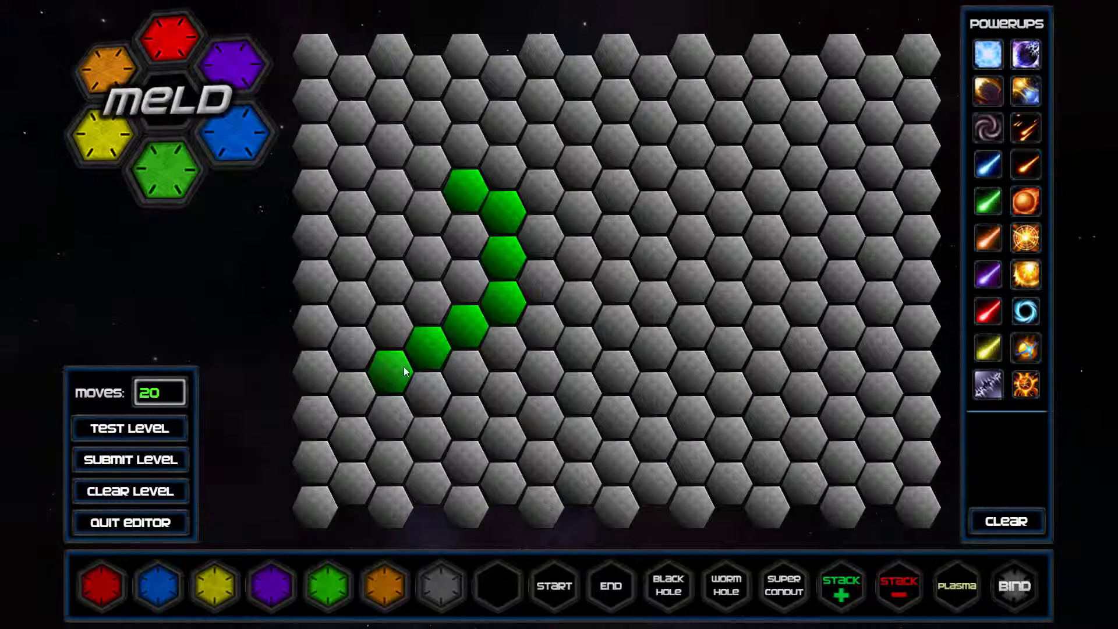
right_drag(398, 373, 503, 255)
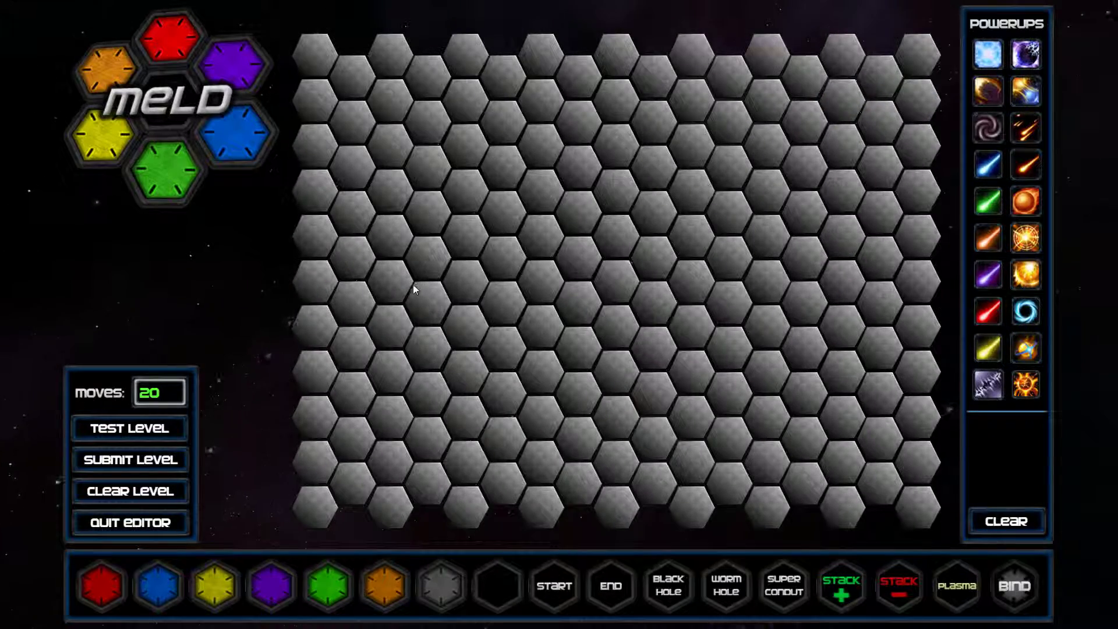
- Place a purple start terminal on the board's left side and paint a zigzag trail of purple tiles toward the single purple tile on the right
click(392, 284)
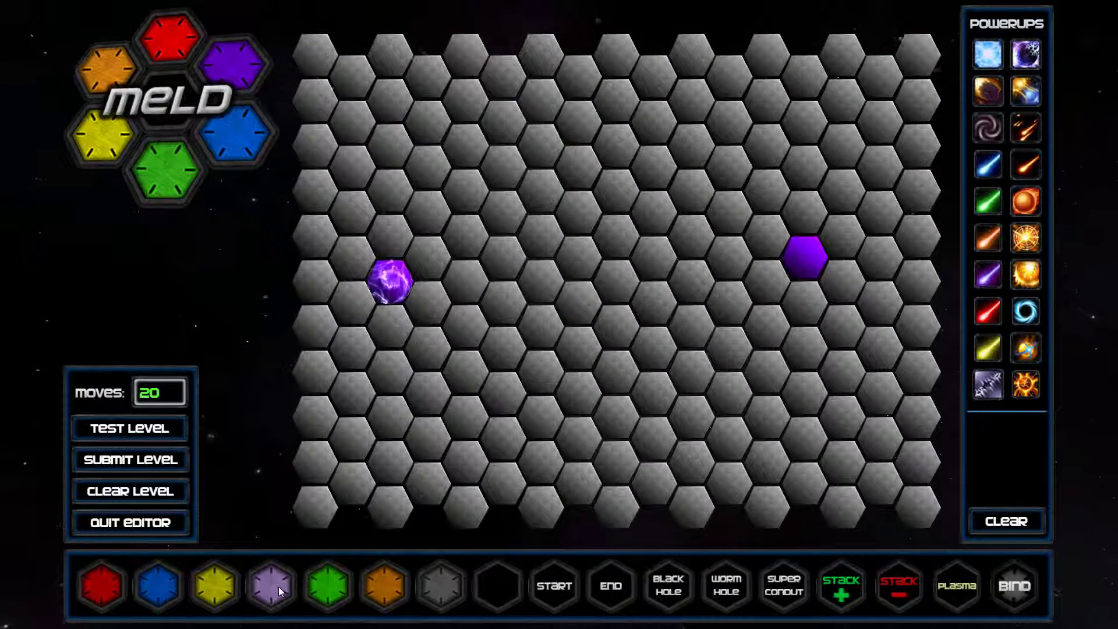
mouse_move(512, 291)
mouse_down()
mouse_move(699, 191)
mouse_move(727, 222)
mouse_move(732, 289)
mouse_up()
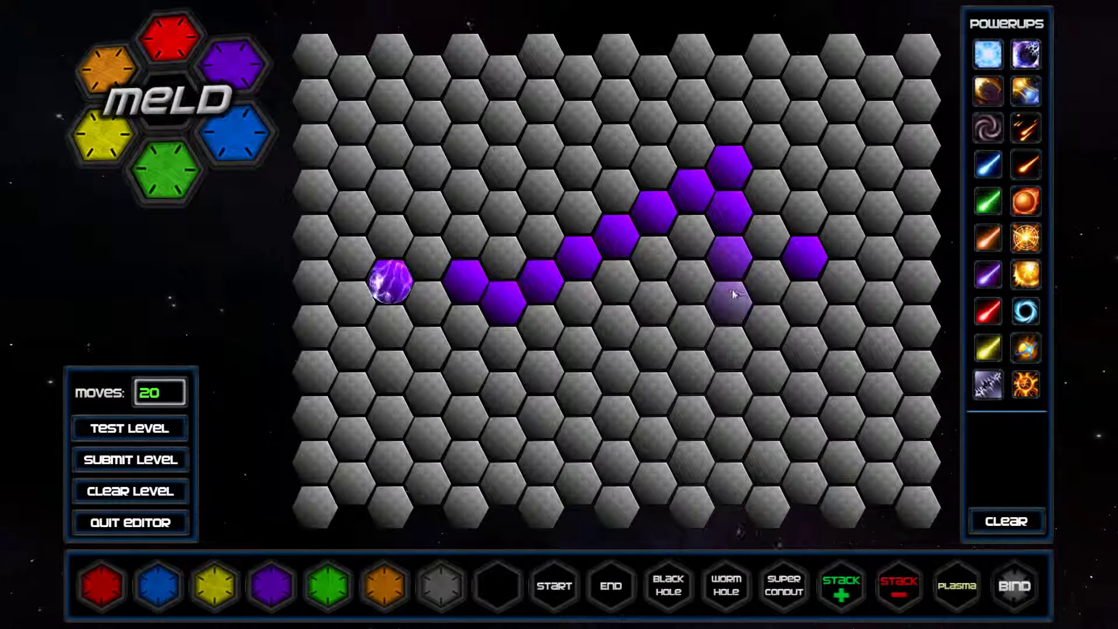
click(731, 289)
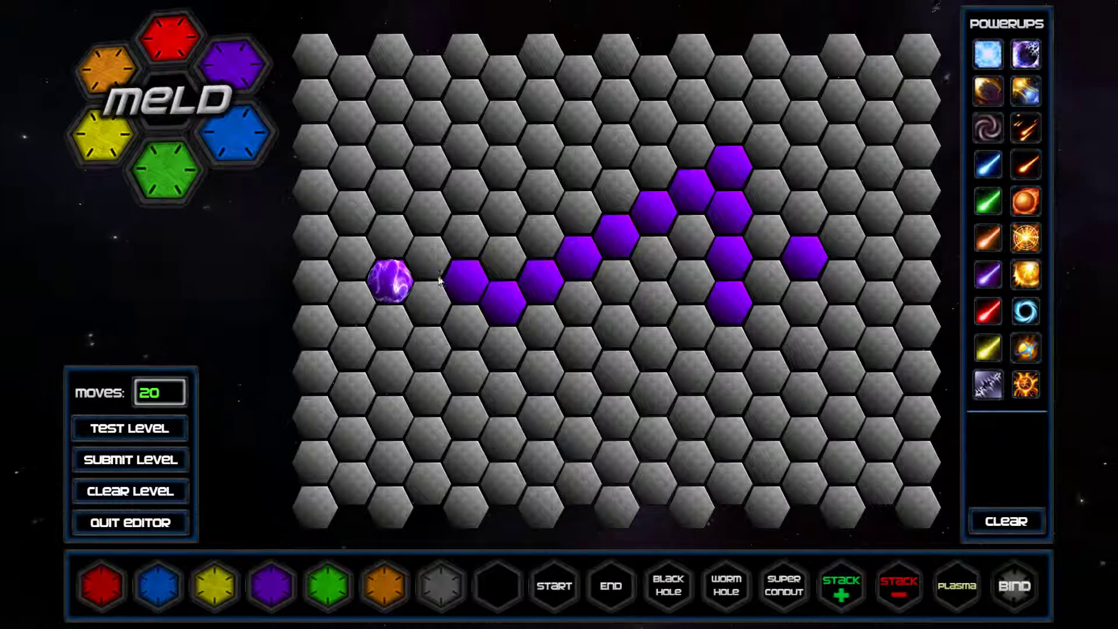
- Try to test the level and turn the isolated purple tile on the board's right side into the end terminal
click(134, 428)
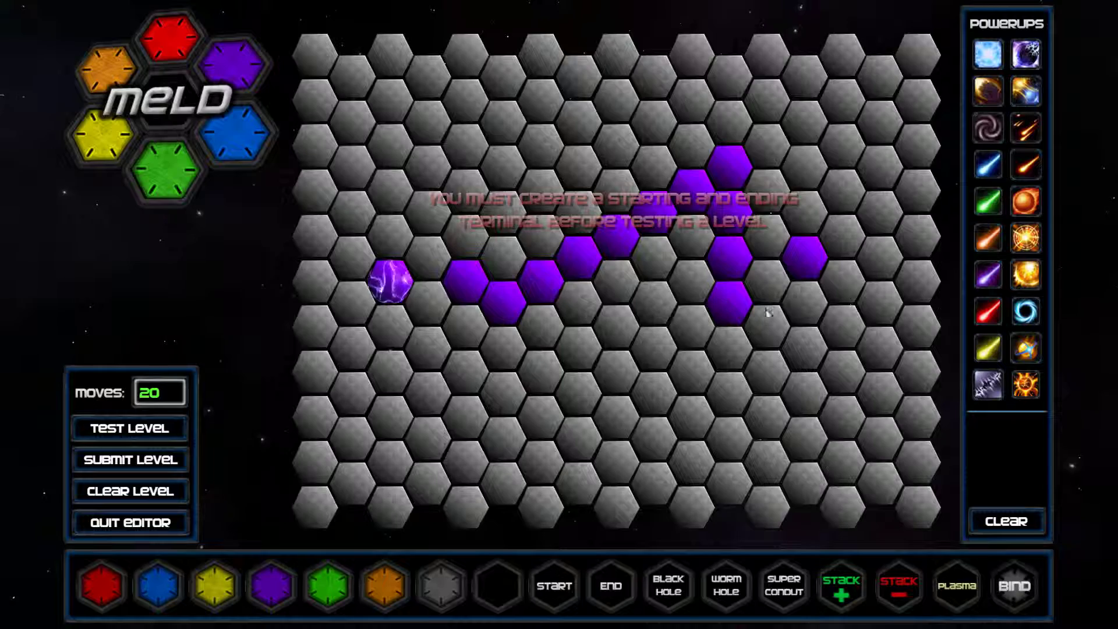
click(802, 259)
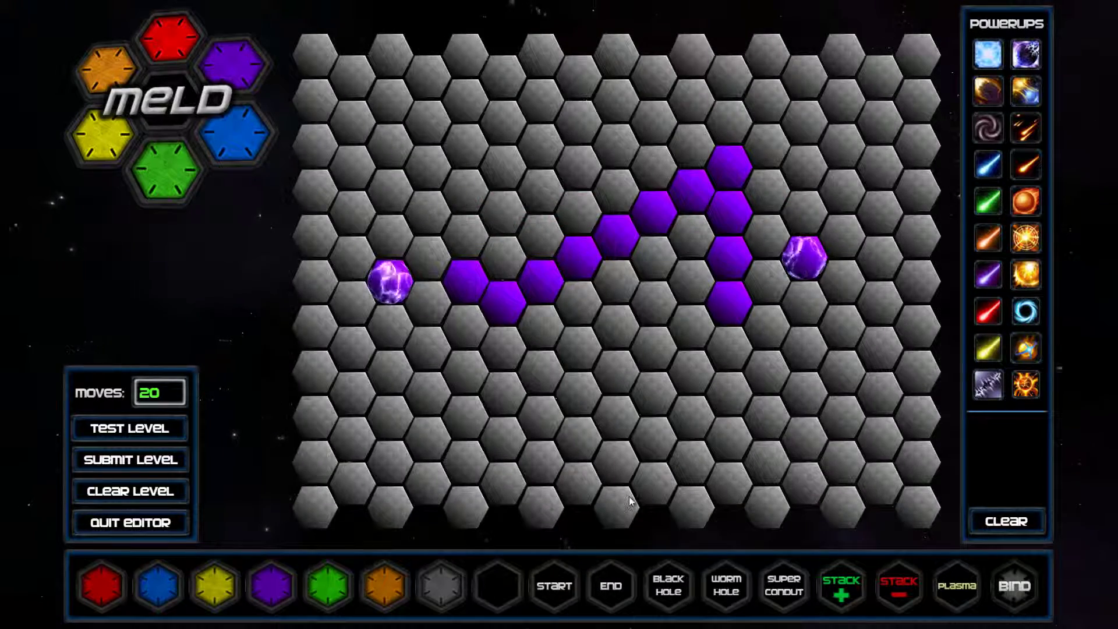
click(727, 306)
click(728, 208)
click(728, 167)
click(662, 205)
click(795, 267)
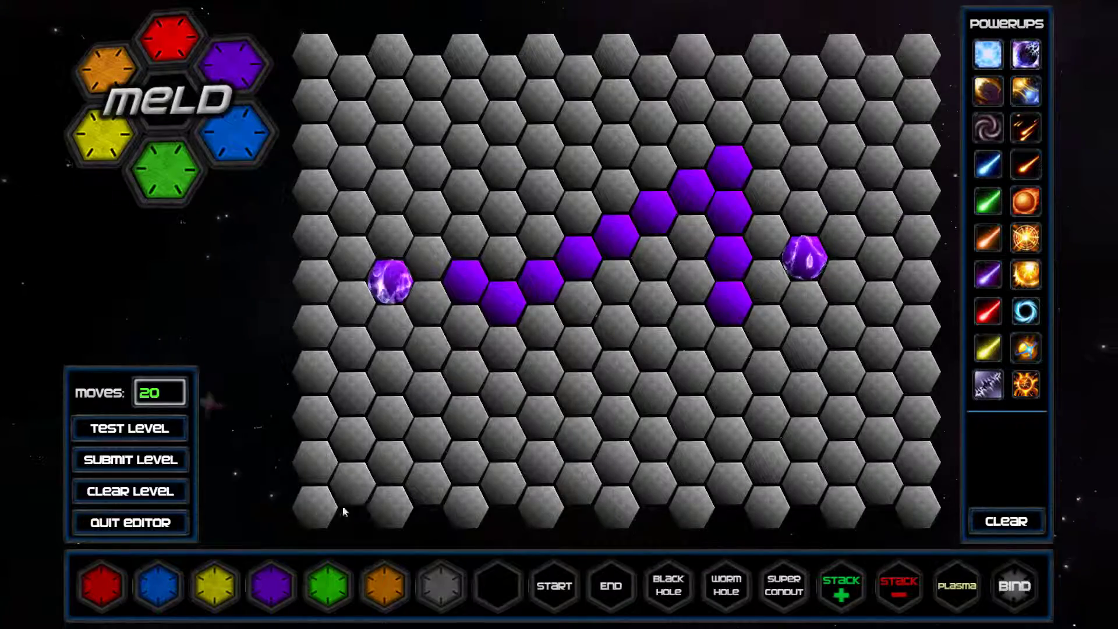
- Test the level by moving purple tiles into the gaps beside both terminals, and return to the editor
click(149, 428)
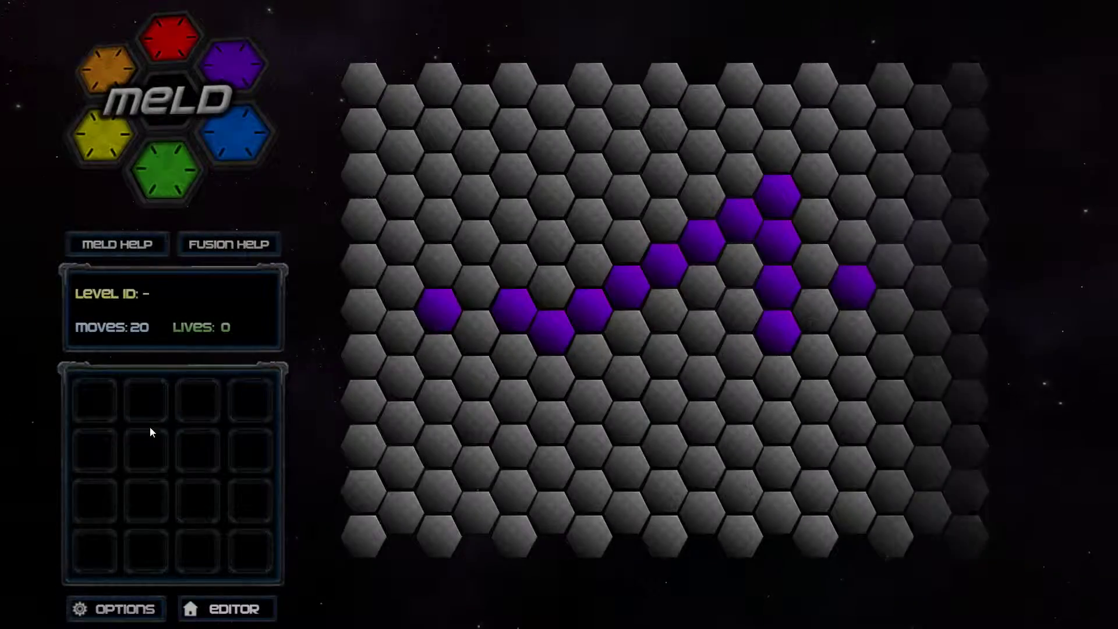
drag(786, 330, 816, 314)
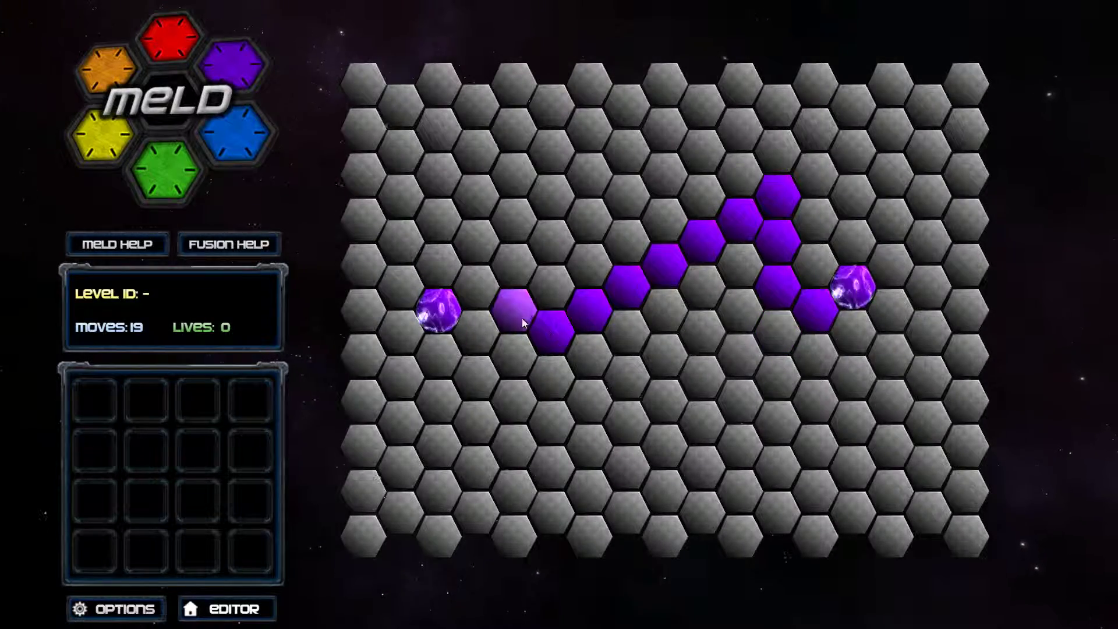
mouse_move(778, 203)
mouse_down()
mouse_move(585, 298)
mouse_move(466, 327)
mouse_up()
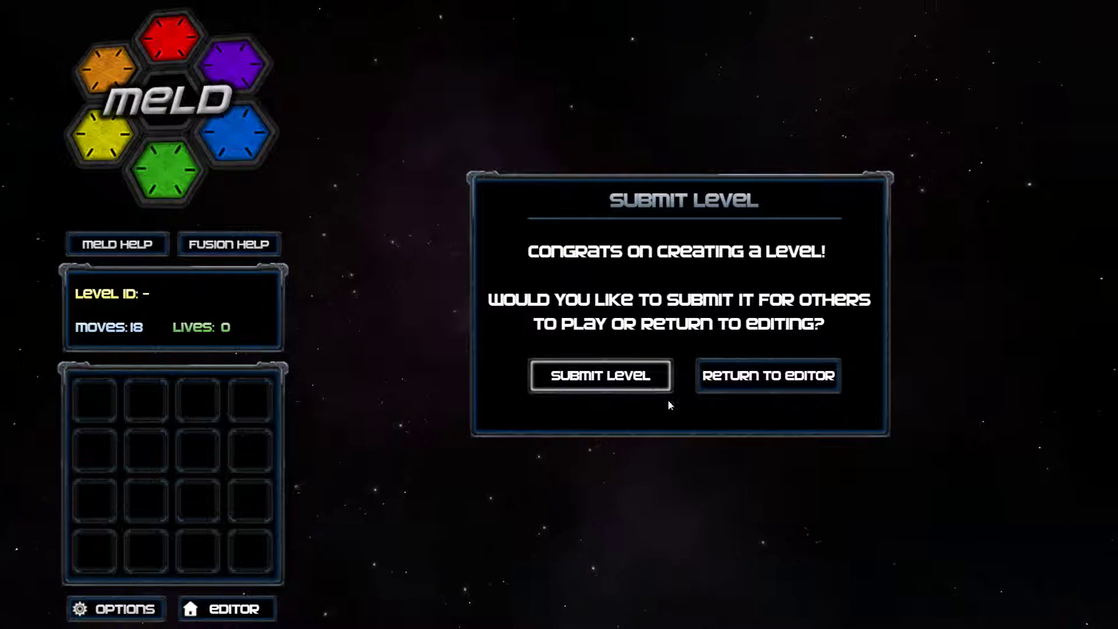
click(793, 375)
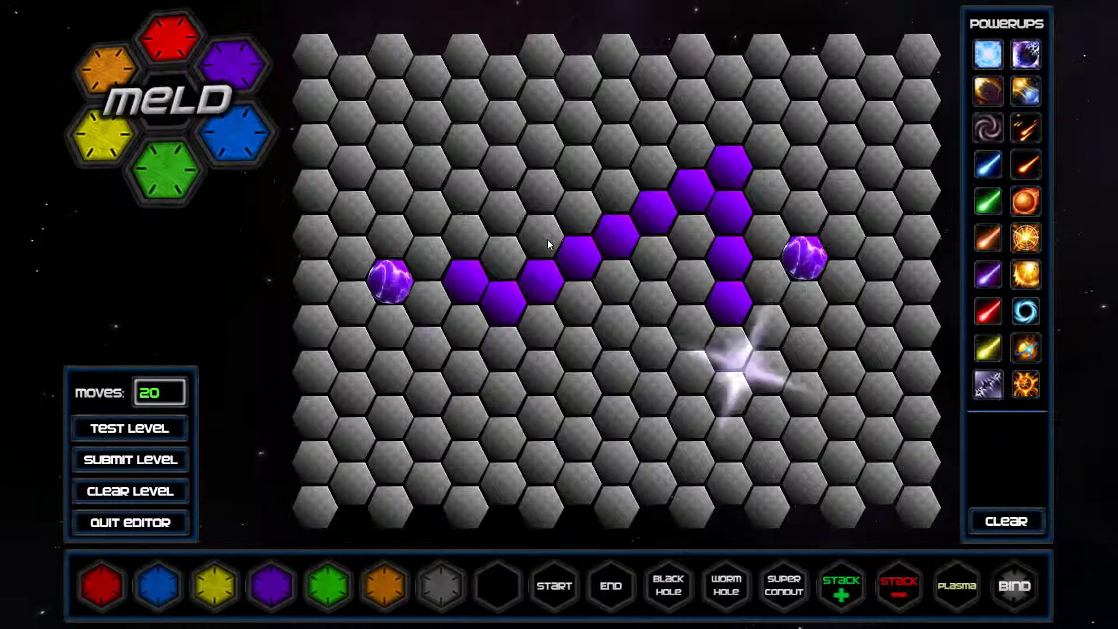
- Place worm holes above and beside the purple trail, and reset both to plain gray tiles
click(503, 168)
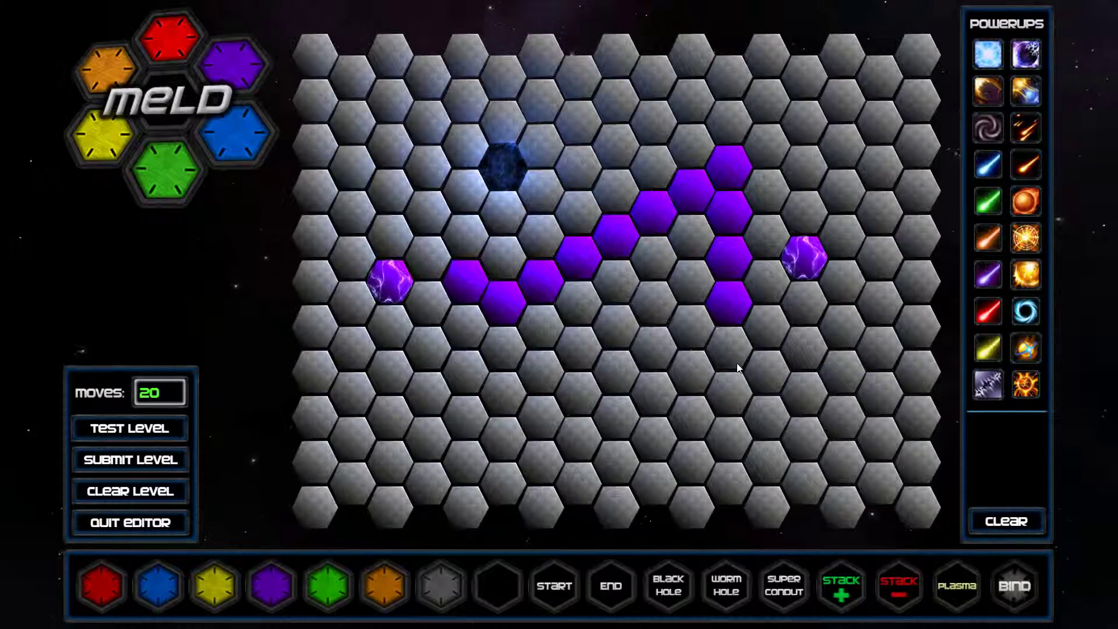
click(763, 326)
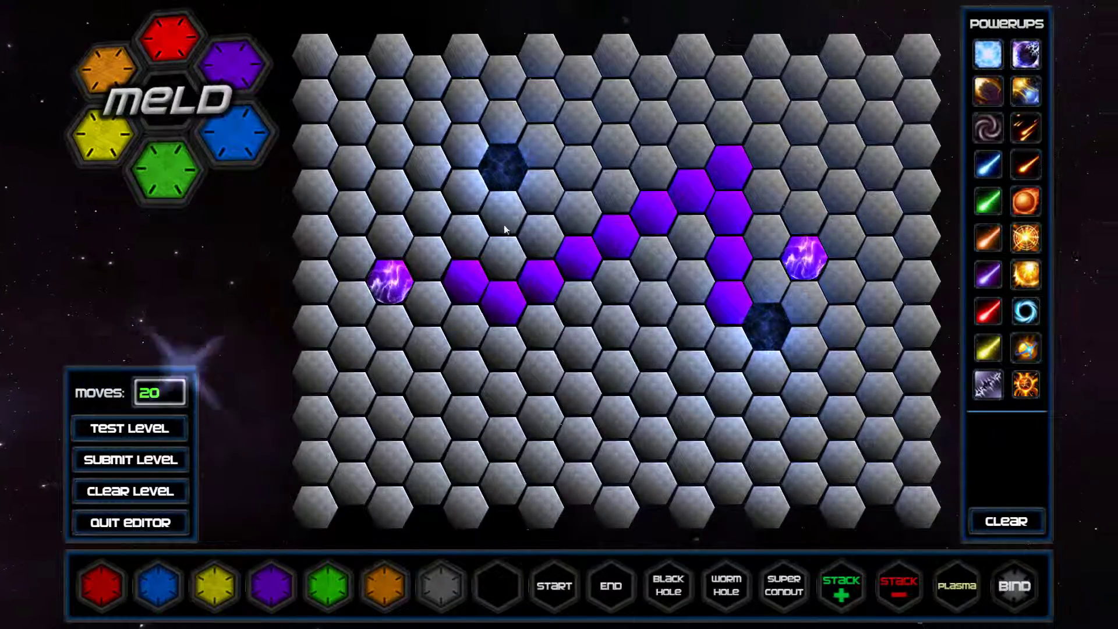
click(448, 580)
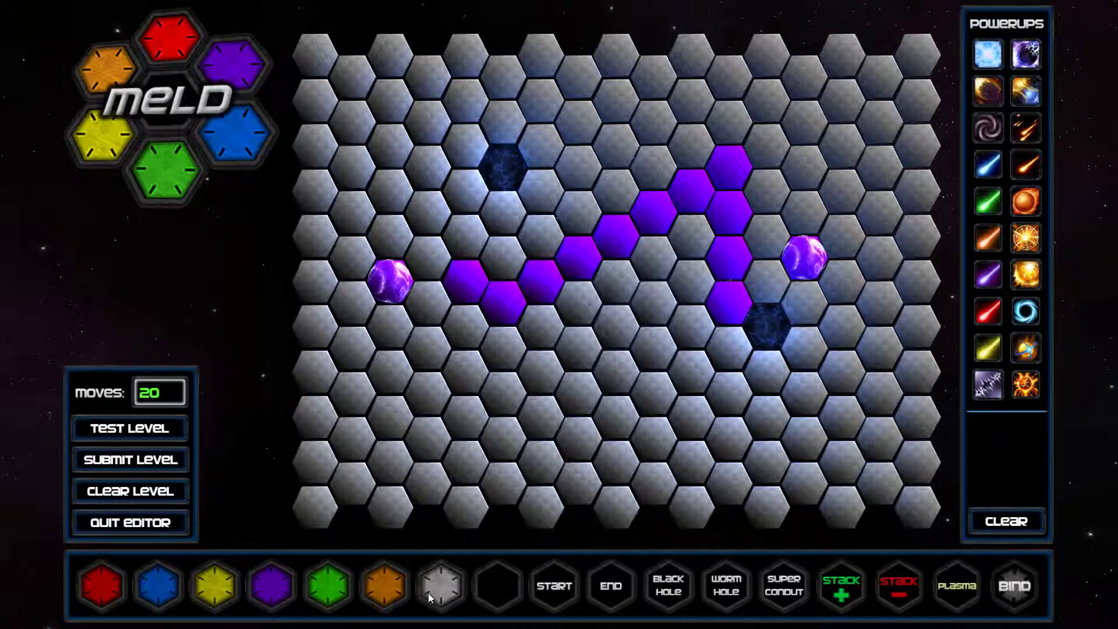
click(505, 169)
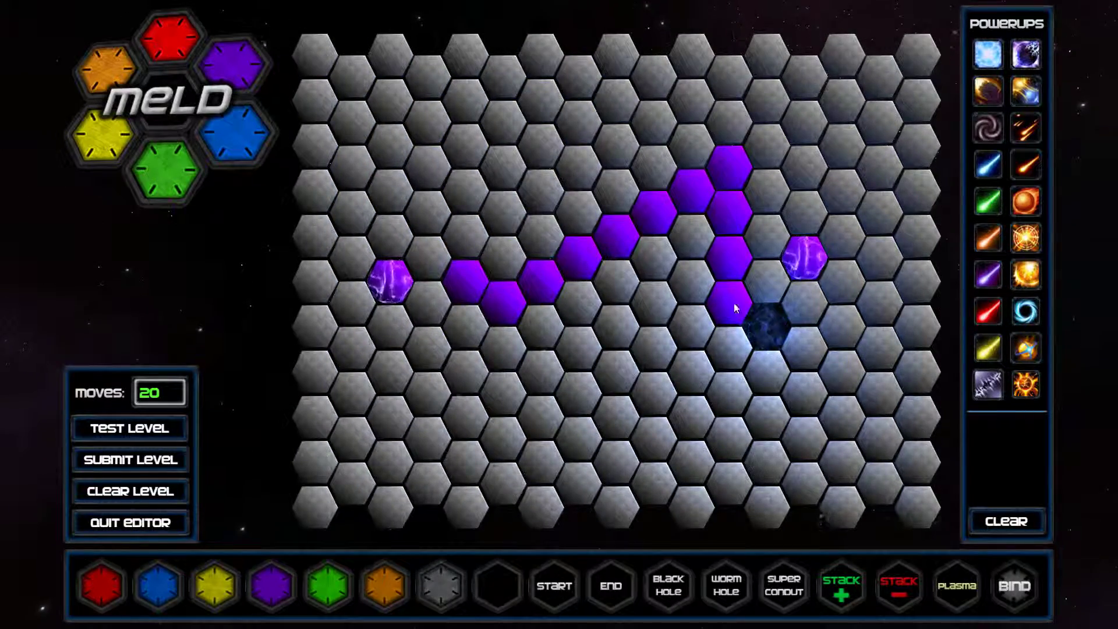
click(774, 335)
- Place one worm hole below the middle of the purple trail, try to test the level, and add a second worm hole at the board's upper left
click(585, 355)
click(144, 435)
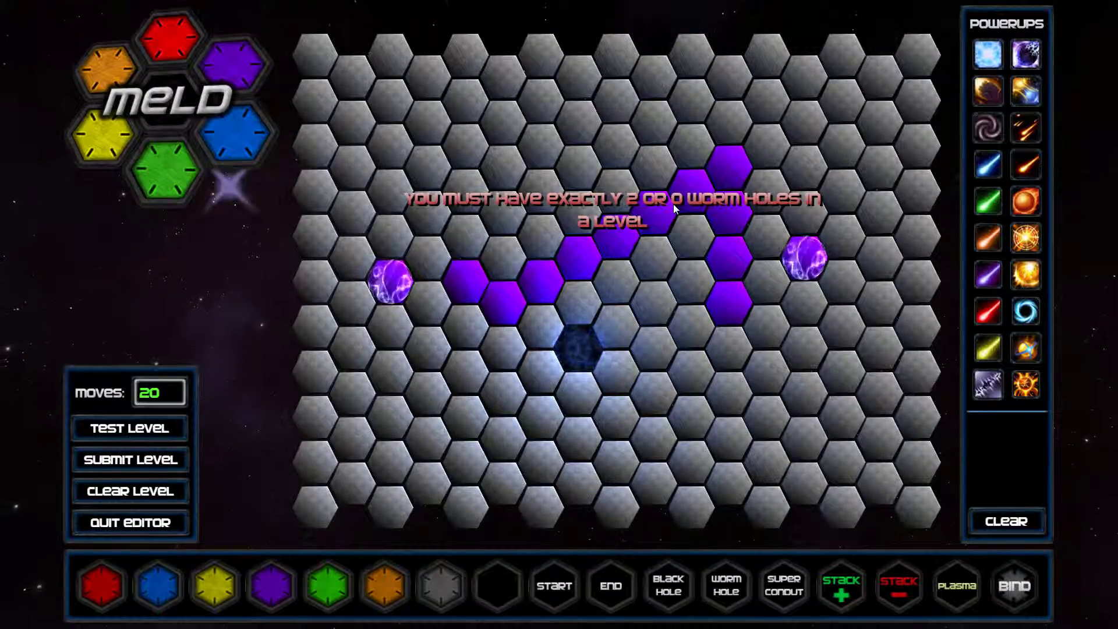
click(501, 164)
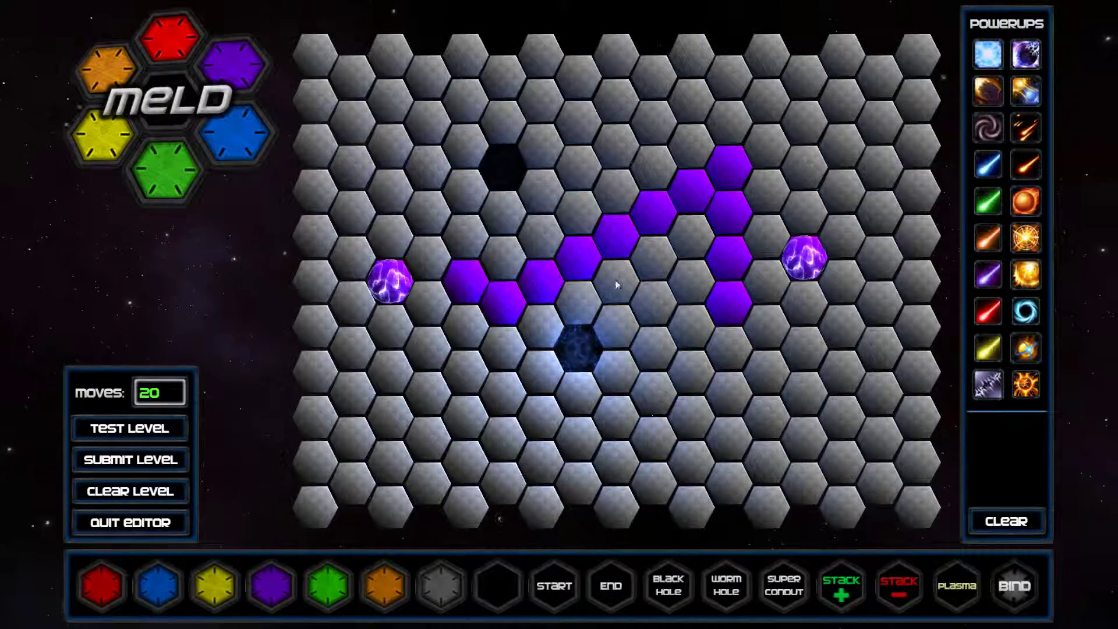
- Try to test the level with a third worm hole below the purple trail's right end, and change that worm hole back to a gray tile
click(737, 356)
click(161, 429)
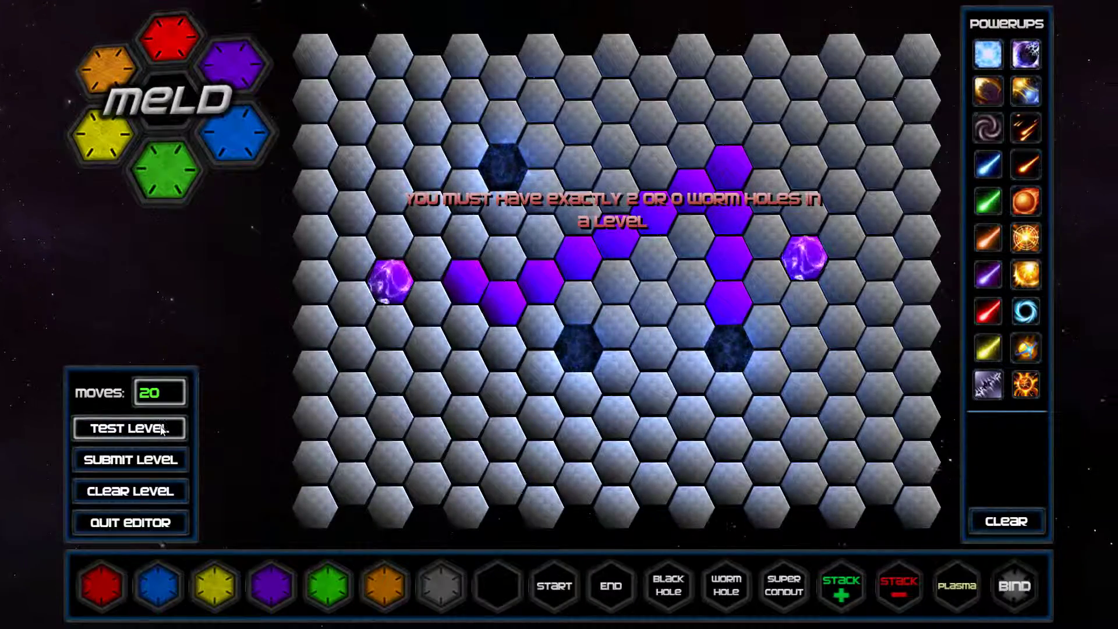
click(441, 592)
click(724, 356)
- Test the level by moving purple tiles to link the two terminals through the worm holes, and return to the editor
click(137, 428)
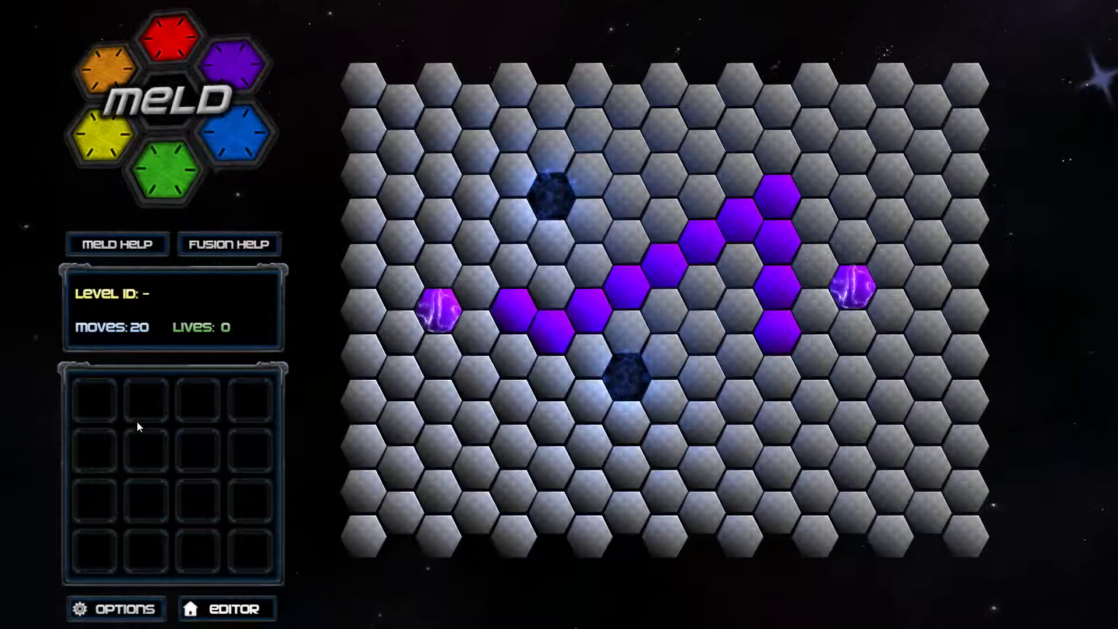
click(768, 324)
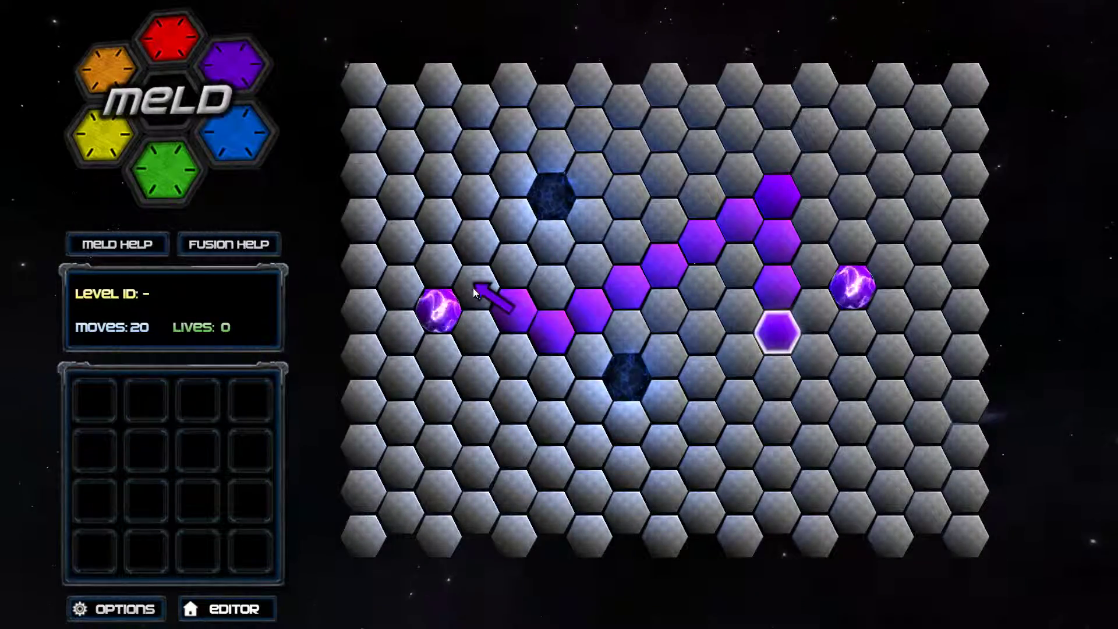
click(474, 288)
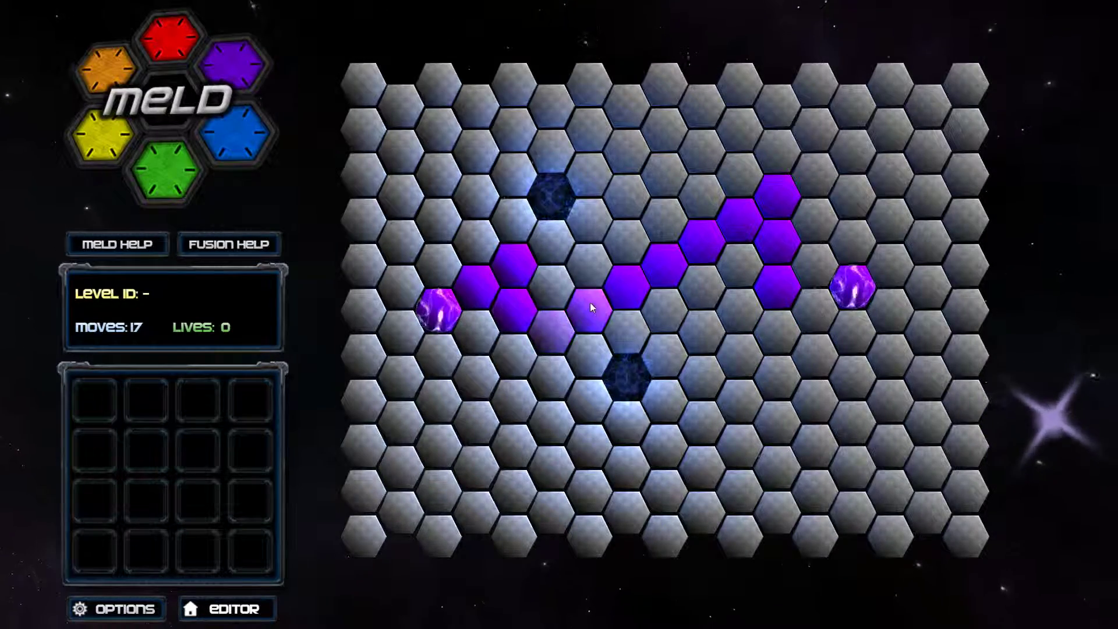
mouse_move(586, 305)
mouse_down()
mouse_move(550, 286)
mouse_move(550, 243)
mouse_up()
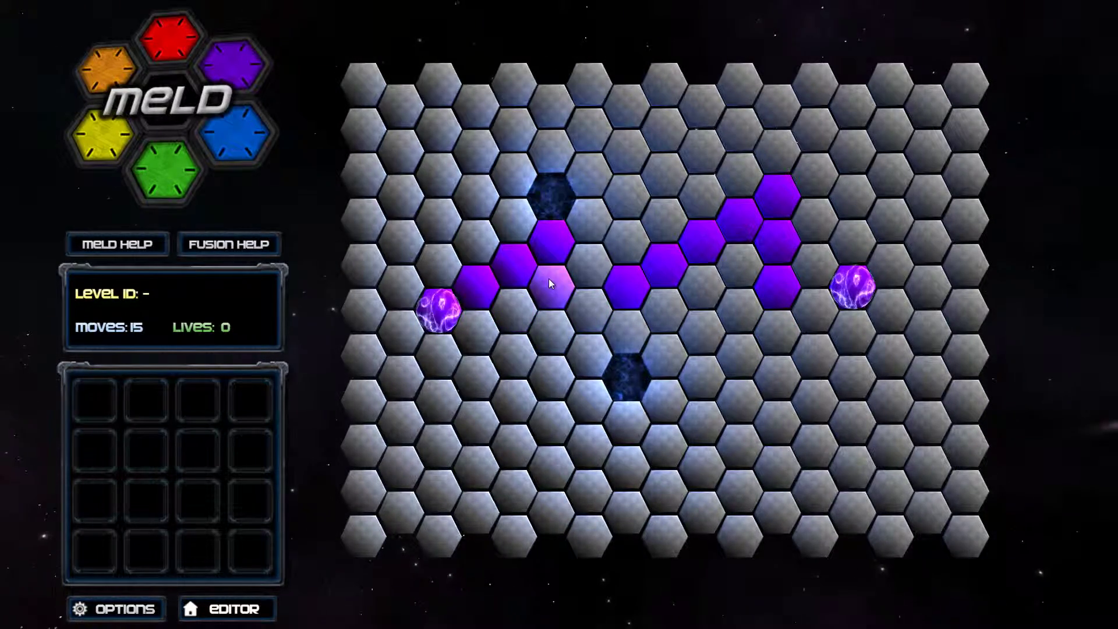
click(549, 284)
drag(590, 312, 664, 354)
drag(634, 298, 664, 310)
drag(767, 291, 814, 266)
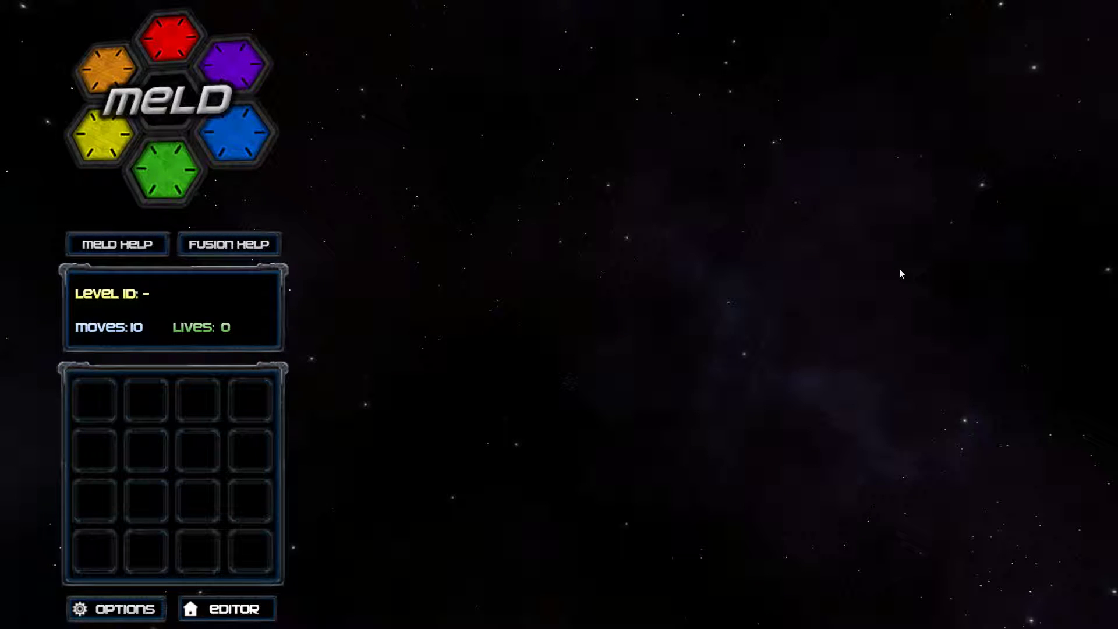
click(786, 383)
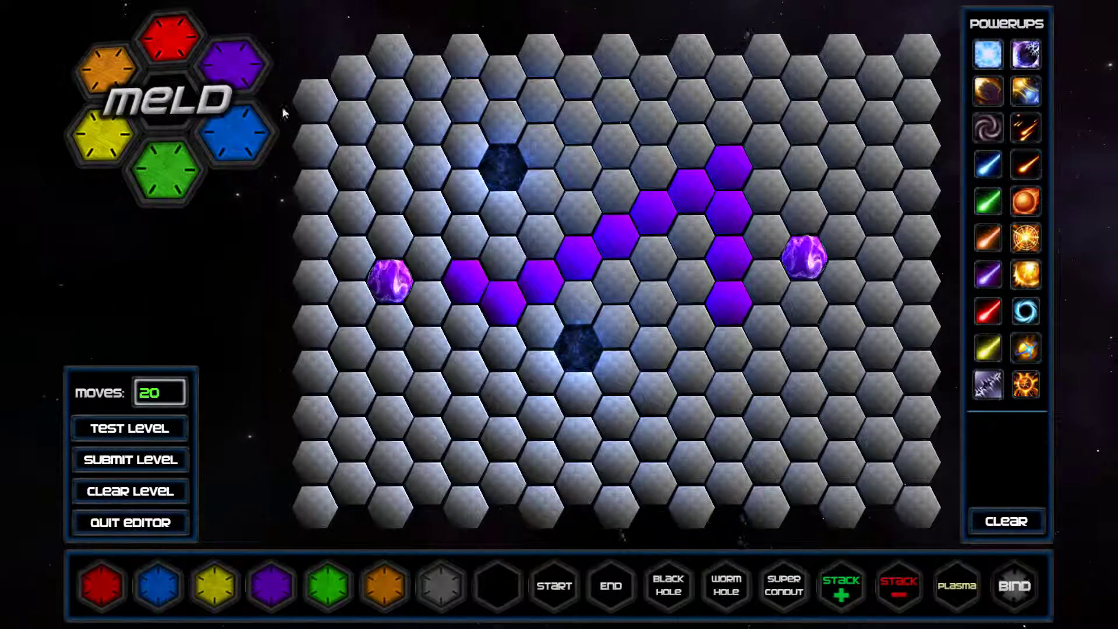
- Erase tiles along the board's corners and outer edges to give it an irregular rounded outline
mouse_move(282, 107)
mouse_down()
mouse_move(317, 143)
mouse_move(858, 50)
mouse_move(783, 61)
mouse_up()
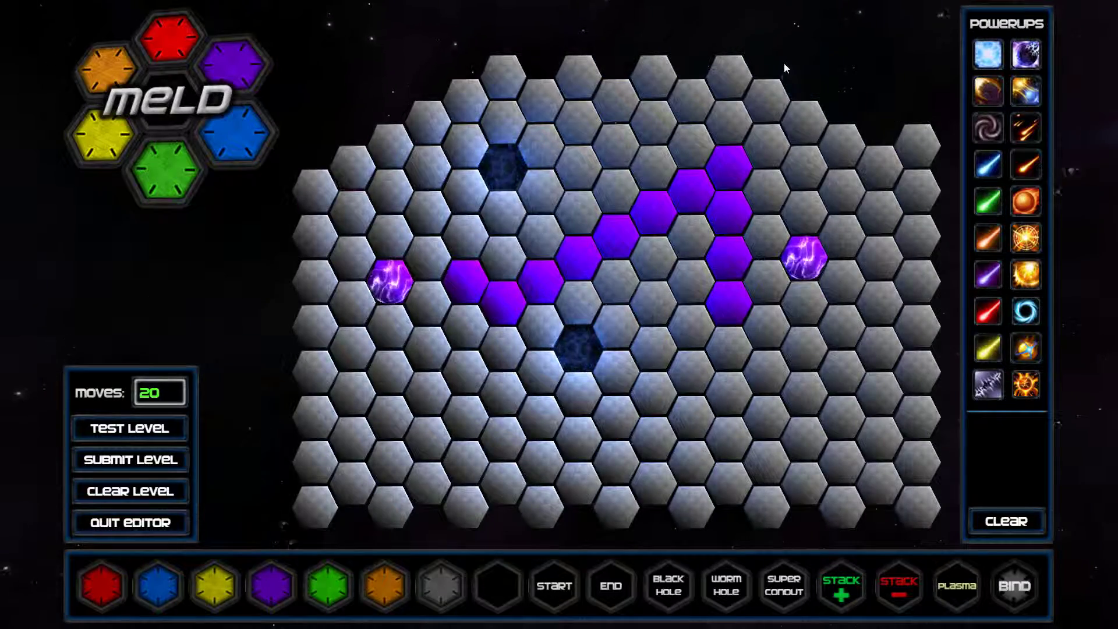
mouse_move(926, 183)
mouse_down()
mouse_move(917, 507)
mouse_move(288, 504)
mouse_move(361, 469)
mouse_move(347, 394)
mouse_move(474, 458)
mouse_move(501, 488)
mouse_up()
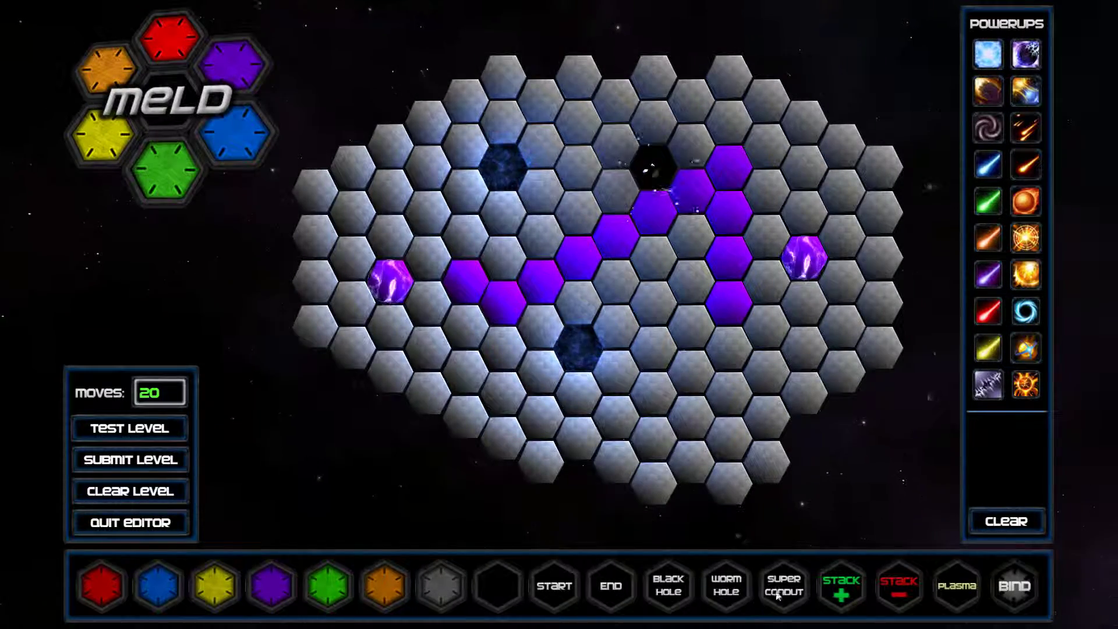
- Stack the purple tile above and left of the lower worm hole, clear its stack, and build it back up to 6
click(836, 589)
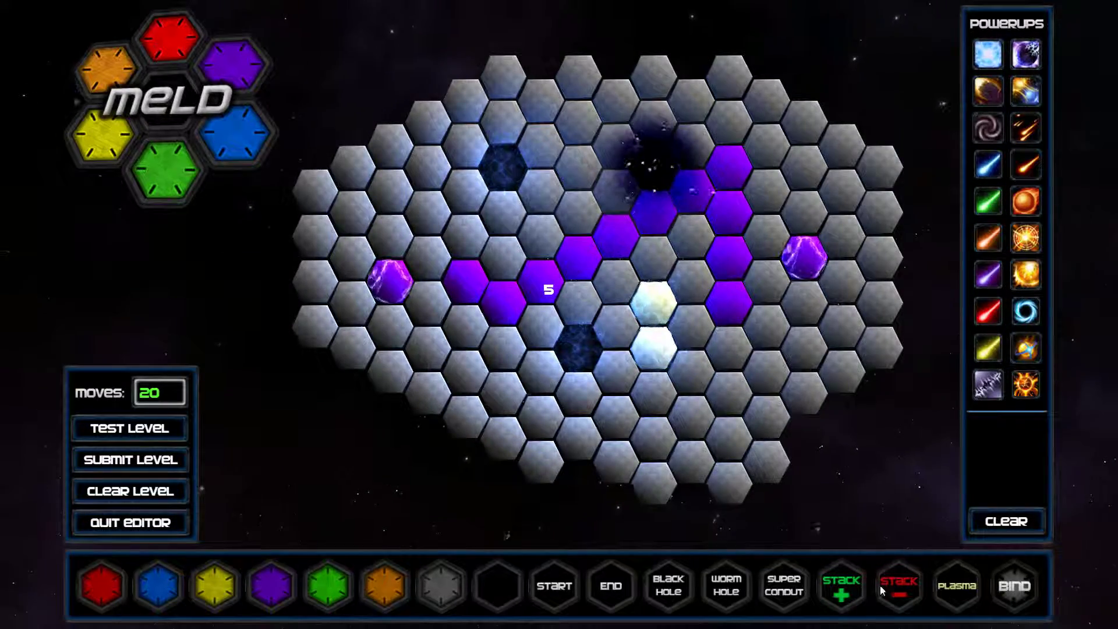
click(547, 281)
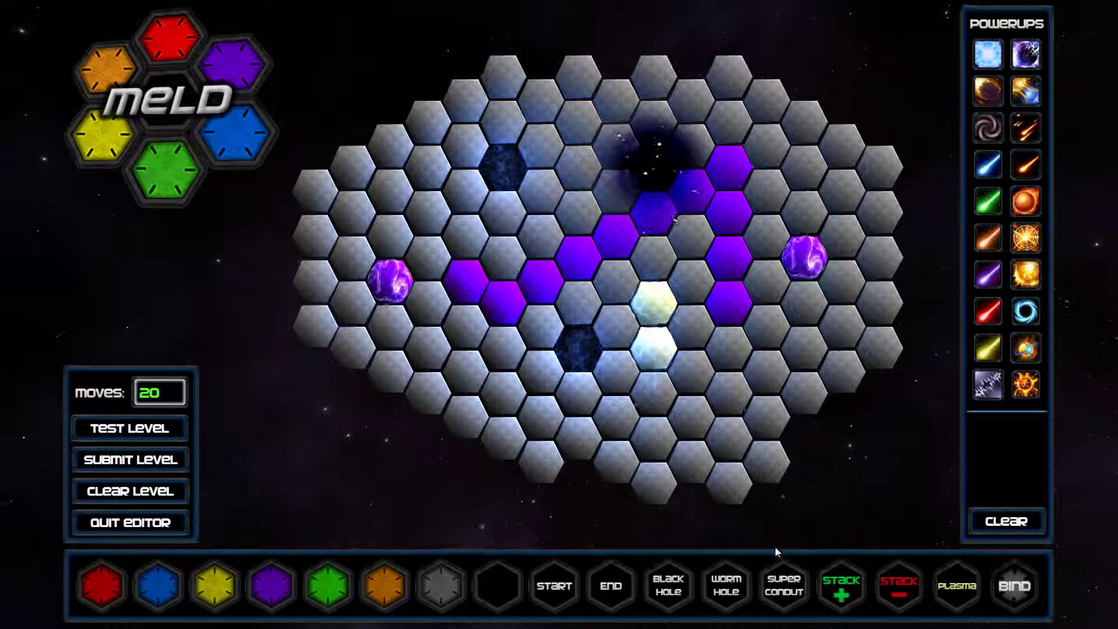
click(542, 279)
click(542, 279)
click(542, 279)
click(542, 279)
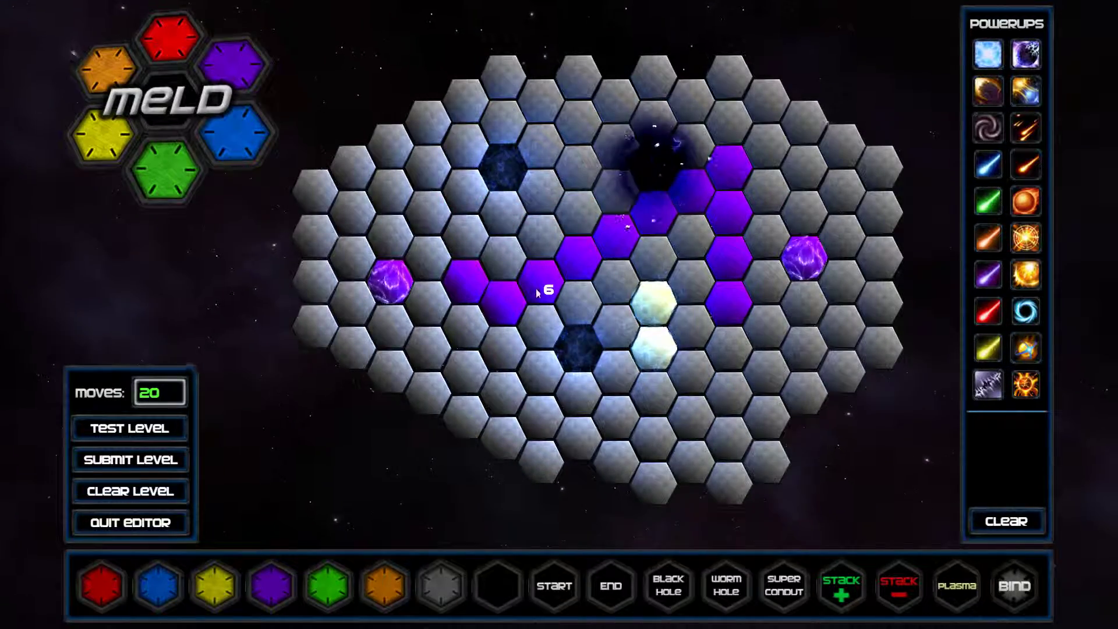
click(538, 277)
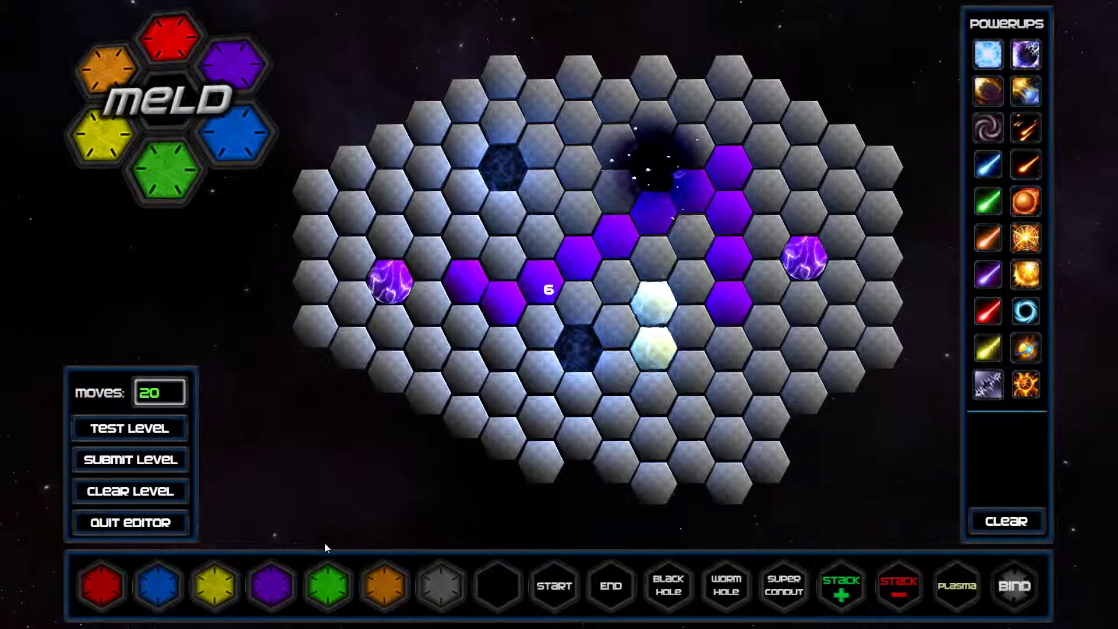
- Place a green tile near the board's lower-left edge and increase its stack to 5
click(499, 392)
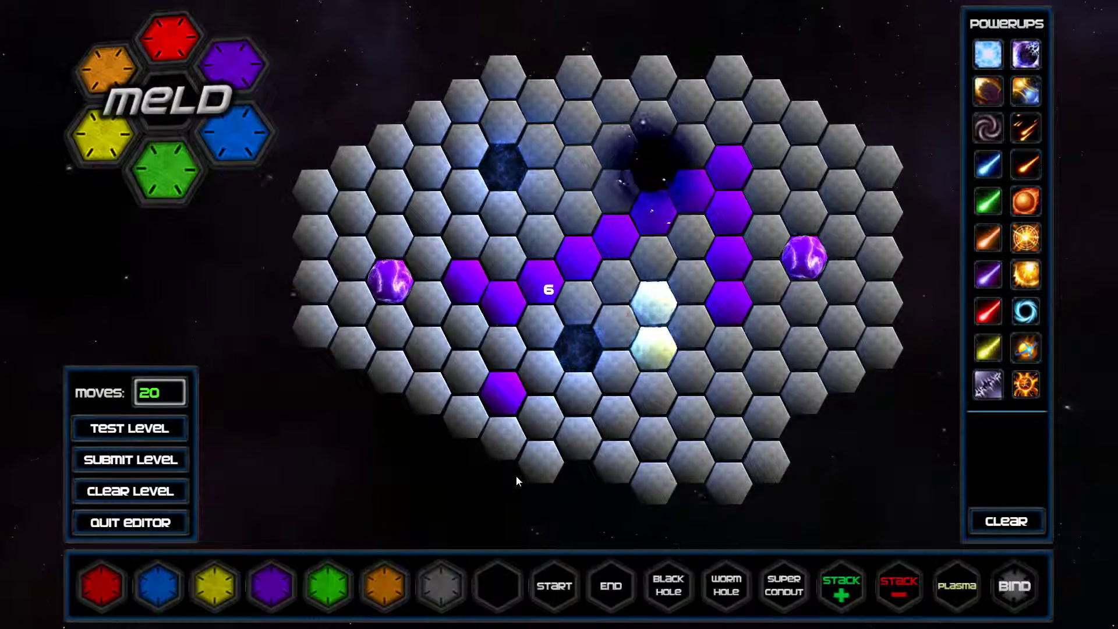
click(328, 584)
click(502, 394)
click(841, 588)
click(492, 392)
click(492, 391)
click(492, 391)
click(492, 391)
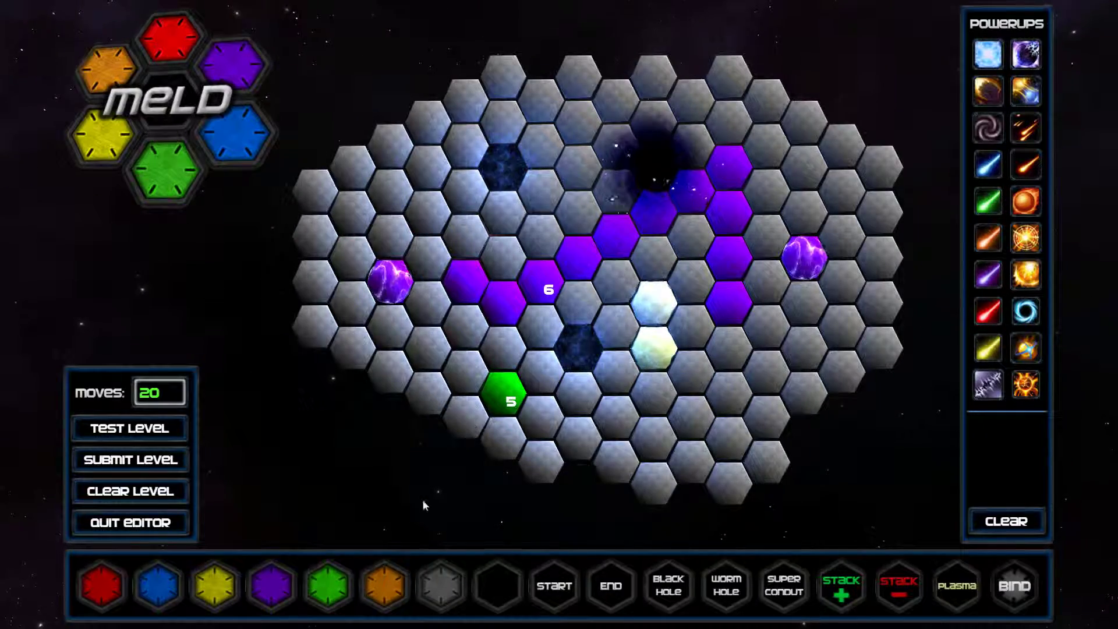
- Place another green tile at the lower right of the first one and adjust its stack to 5
click(538, 411)
click(542, 412)
click(895, 583)
click(539, 410)
- Add plasma to three grey tiles in the board's lower-right area and to a purple tile in the column above them
click(958, 588)
click(647, 433)
click(685, 412)
click(723, 344)
click(722, 297)
click(724, 309)
click(725, 256)
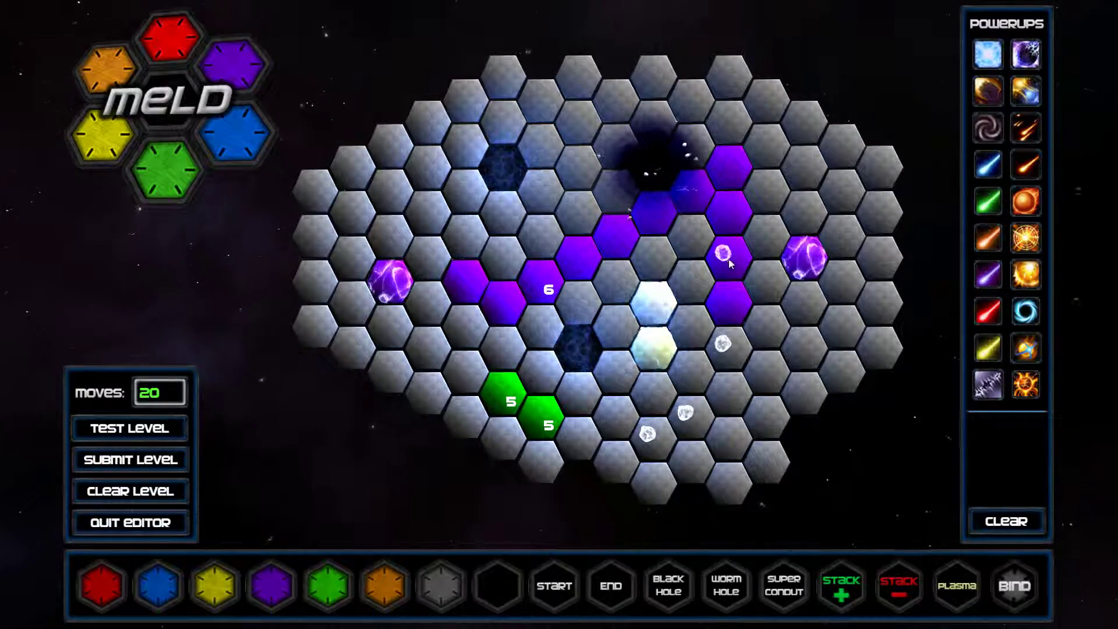
- Bind a central purple tile and three neighbouring grey tiles, and unbind all except the grey tile at its upper left
click(1008, 576)
click(577, 210)
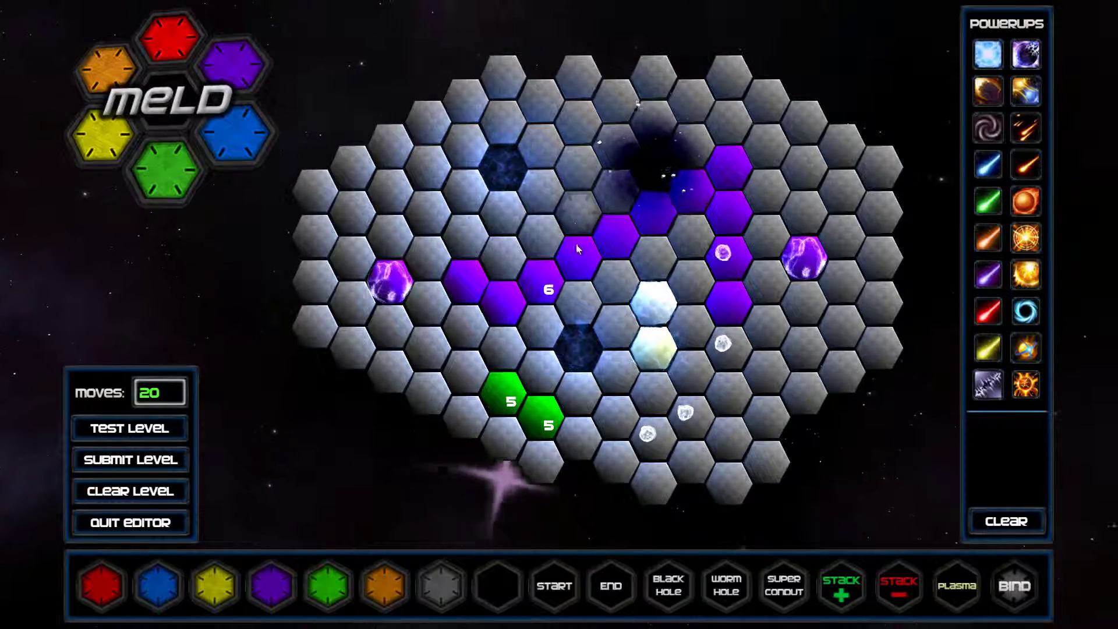
click(575, 245)
click(614, 277)
click(541, 236)
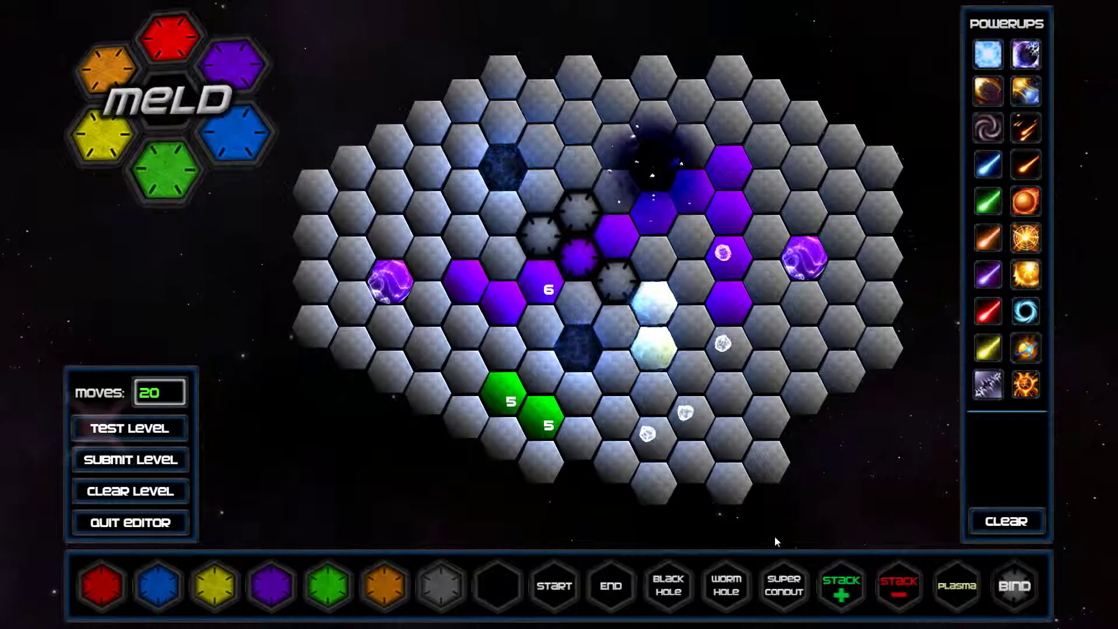
click(995, 585)
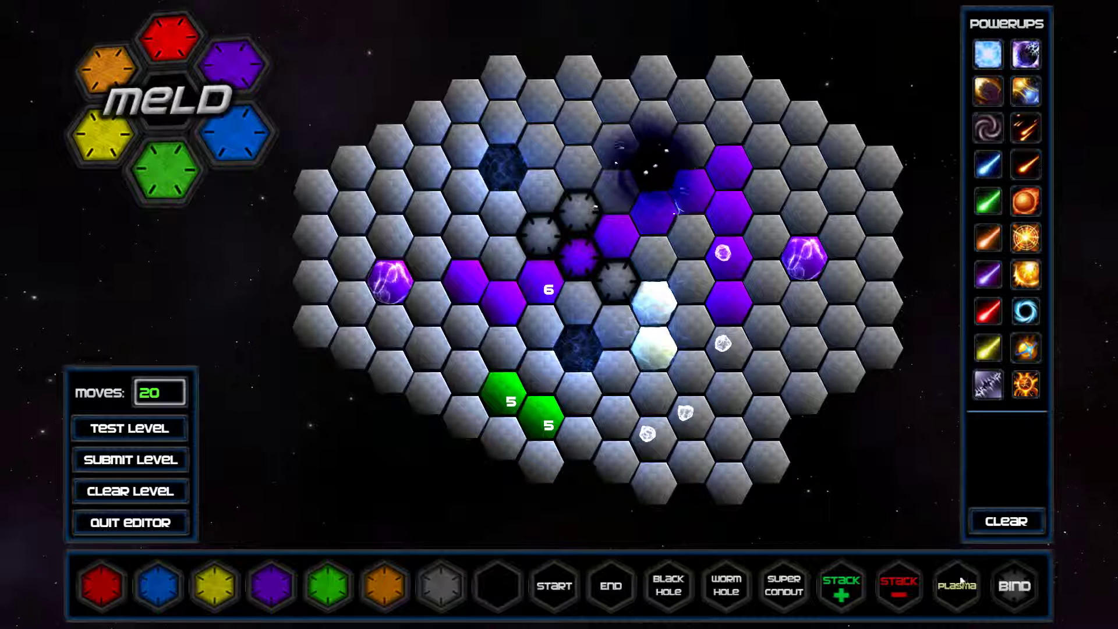
click(612, 278)
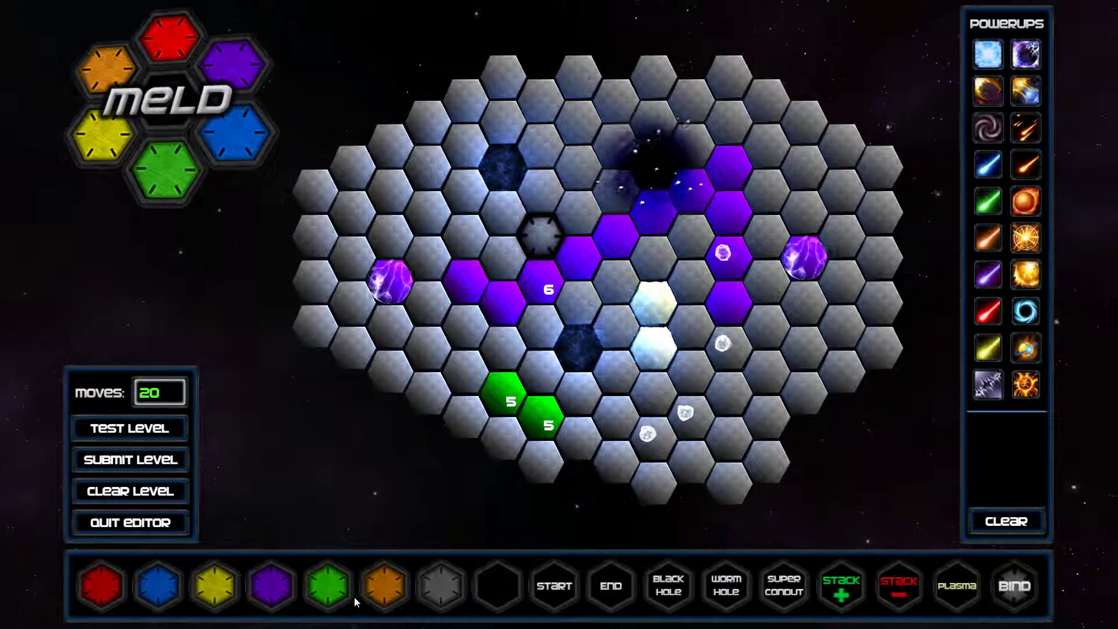
- Replace the two worm holes, the black hole and the two superconductor tiles with orange tiles
click(383, 585)
click(503, 167)
click(653, 168)
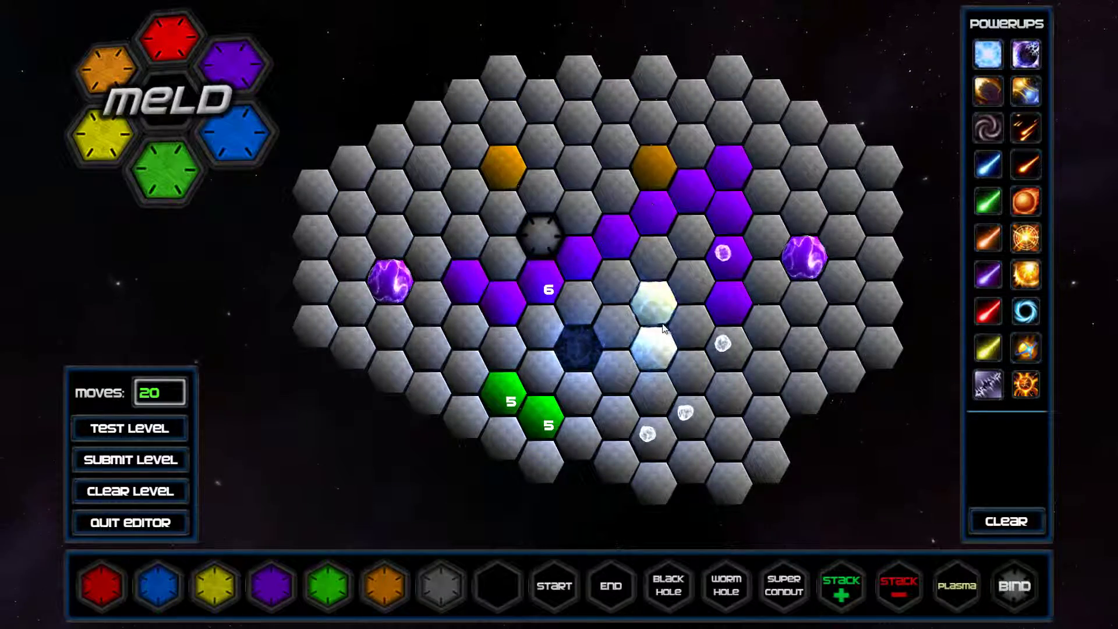
click(578, 348)
click(654, 304)
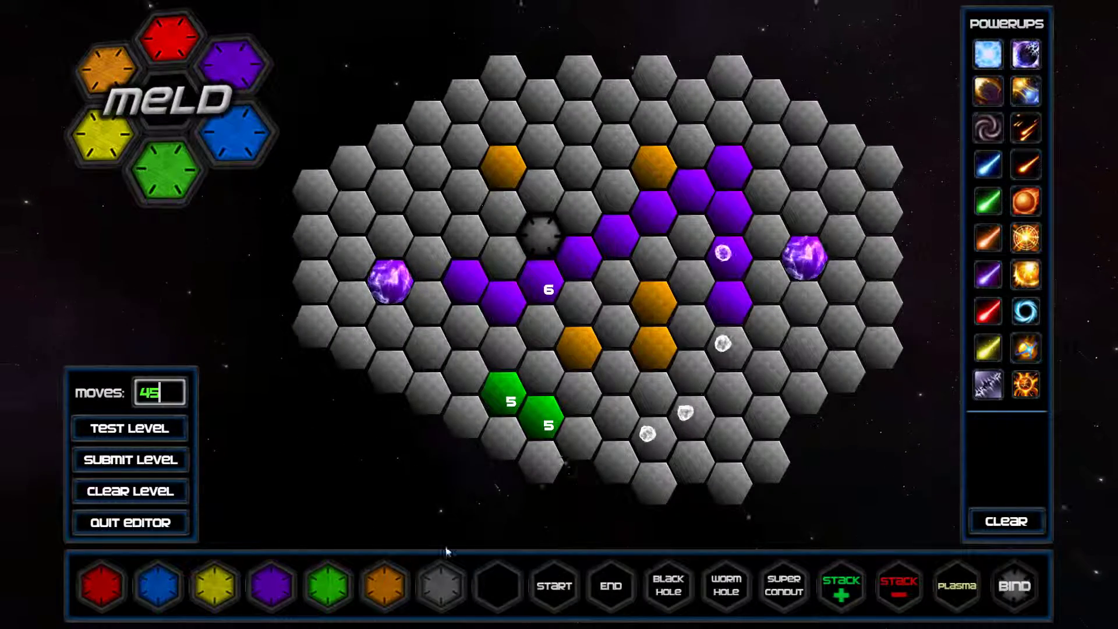
- Add the Blue Comet and Black Hole powerups to the level, and clear the powerup list
click(988, 170)
click(988, 128)
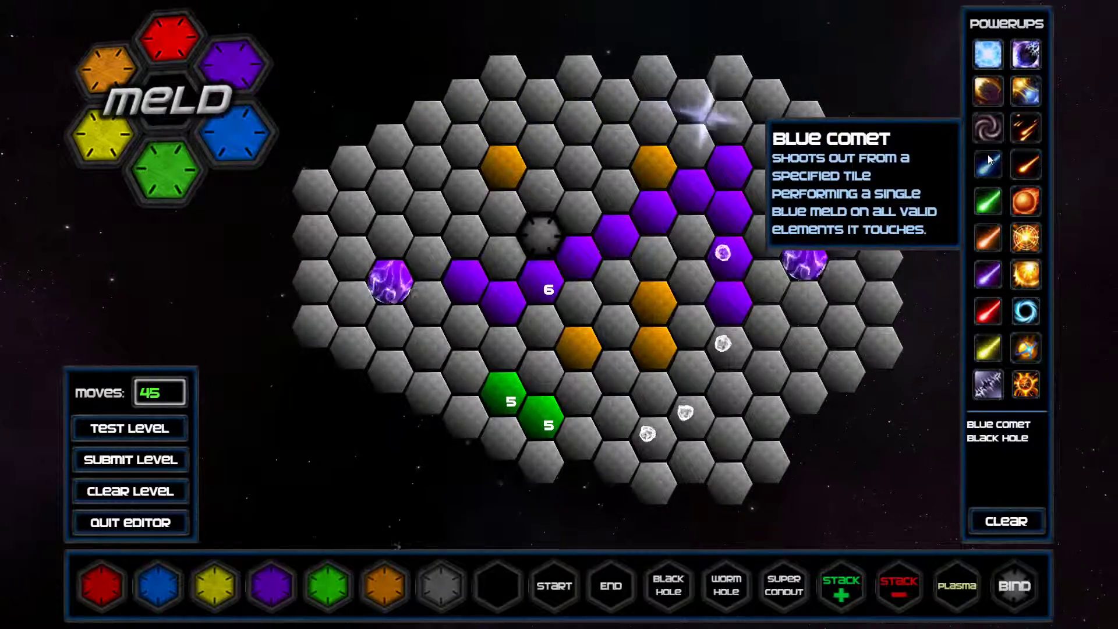
click(1016, 526)
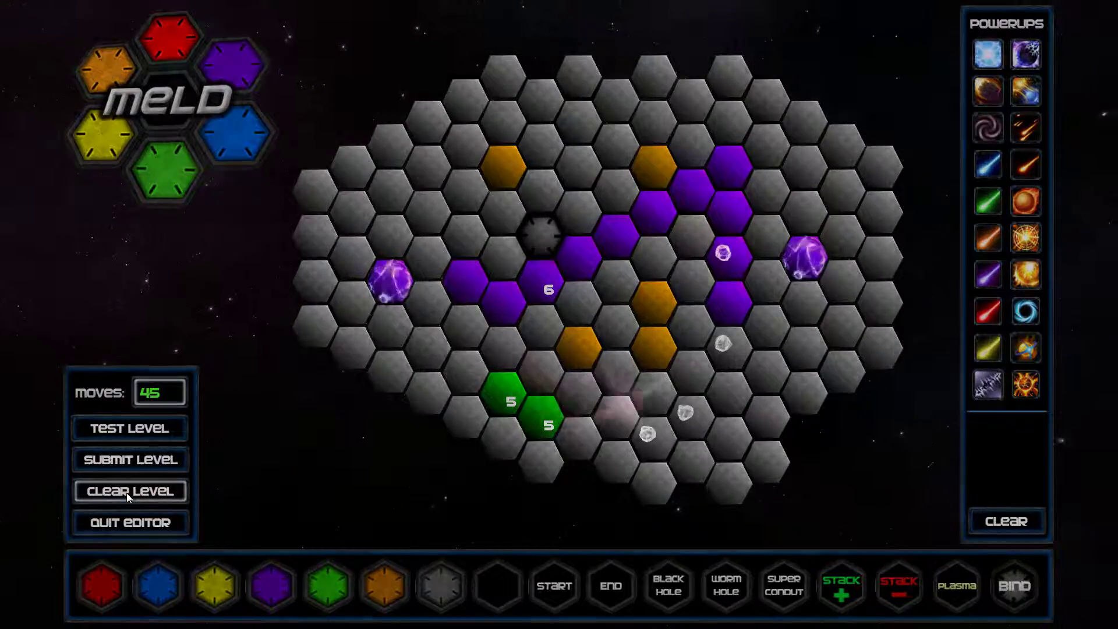
- Clear the level and erase tiles to give the board a rounded outline with two irregular interior openings
click(127, 492)
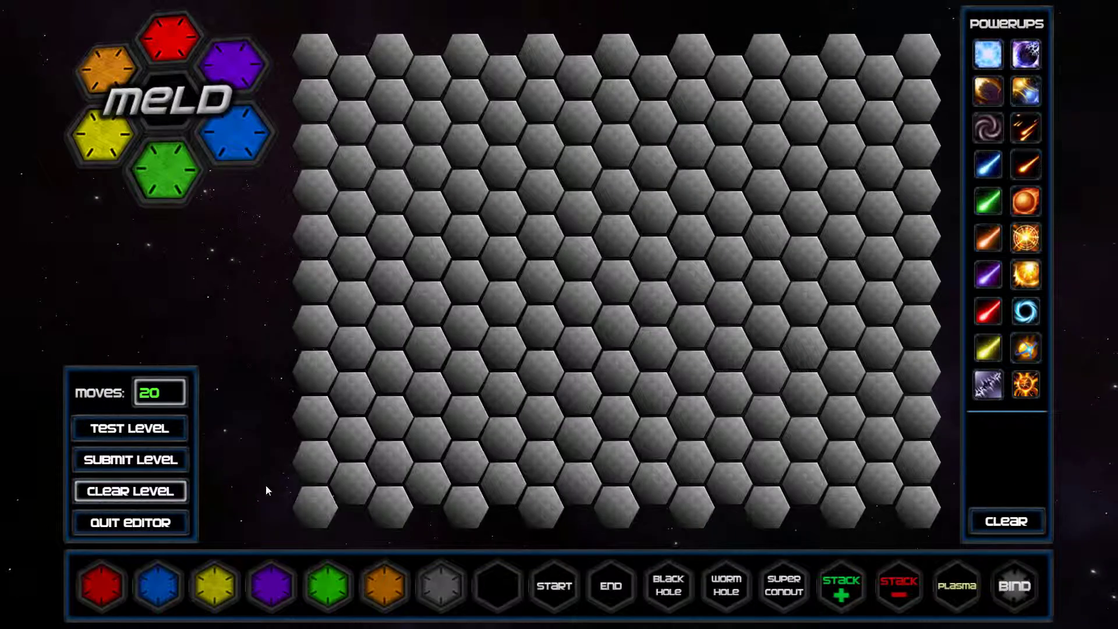
drag(316, 46, 643, 46)
mouse_move(927, 141)
mouse_down()
mouse_move(911, 477)
mouse_move(889, 436)
mouse_move(674, 513)
mouse_up()
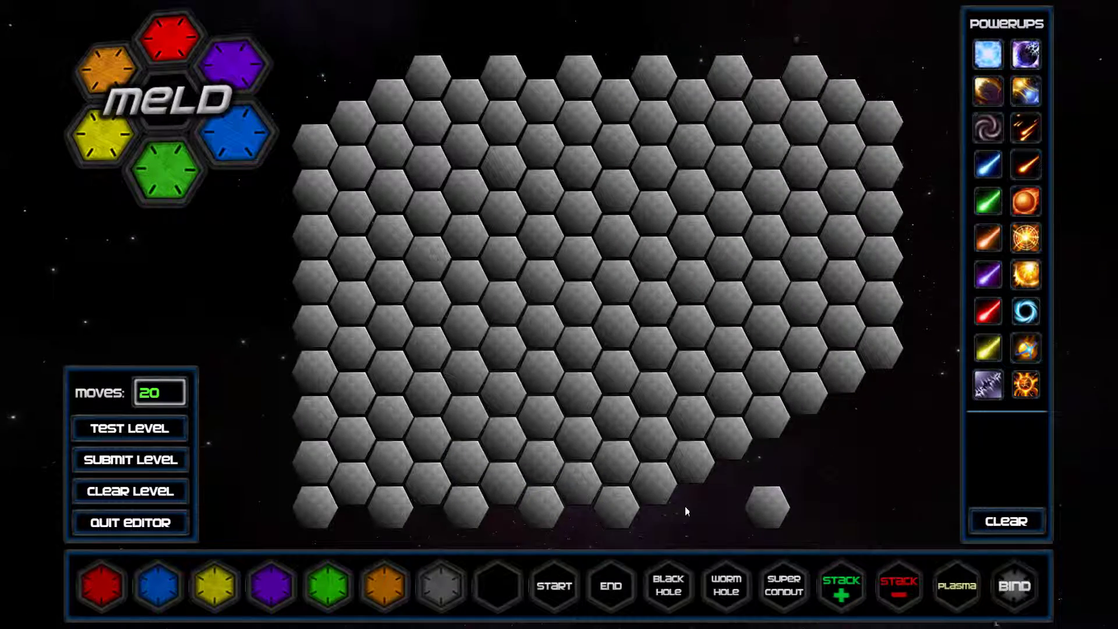
mouse_move(590, 515)
mouse_down()
mouse_move(326, 503)
mouse_move(352, 488)
mouse_move(317, 425)
mouse_move(277, 406)
mouse_move(628, 493)
mouse_up()
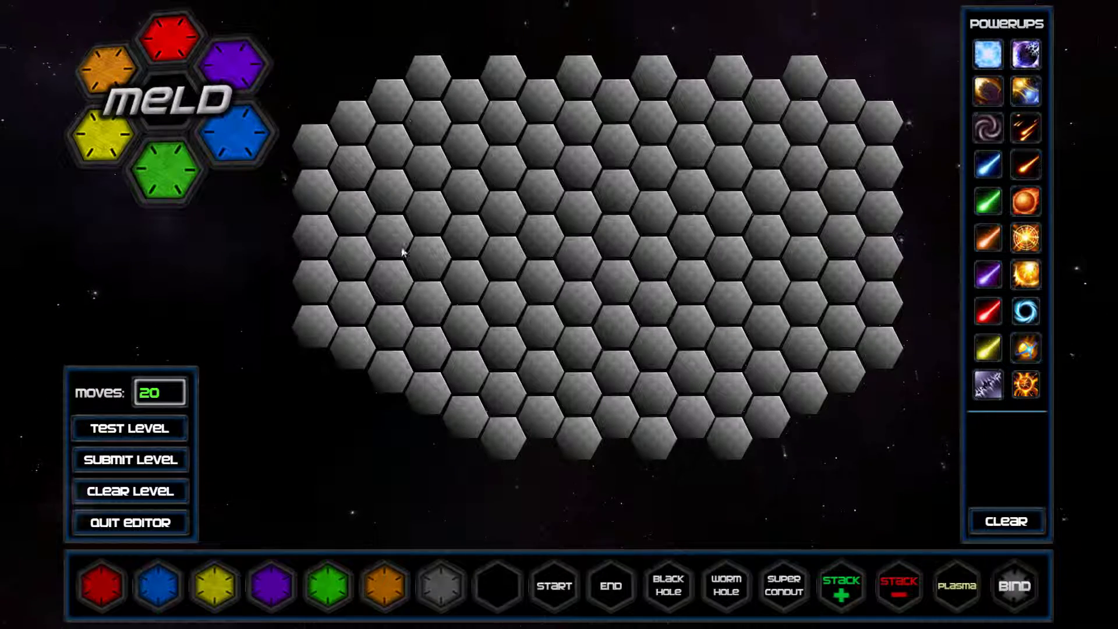
drag(491, 188, 523, 187)
mouse_move(768, 268)
mouse_down()
mouse_move(708, 370)
mouse_move(715, 309)
mouse_up()
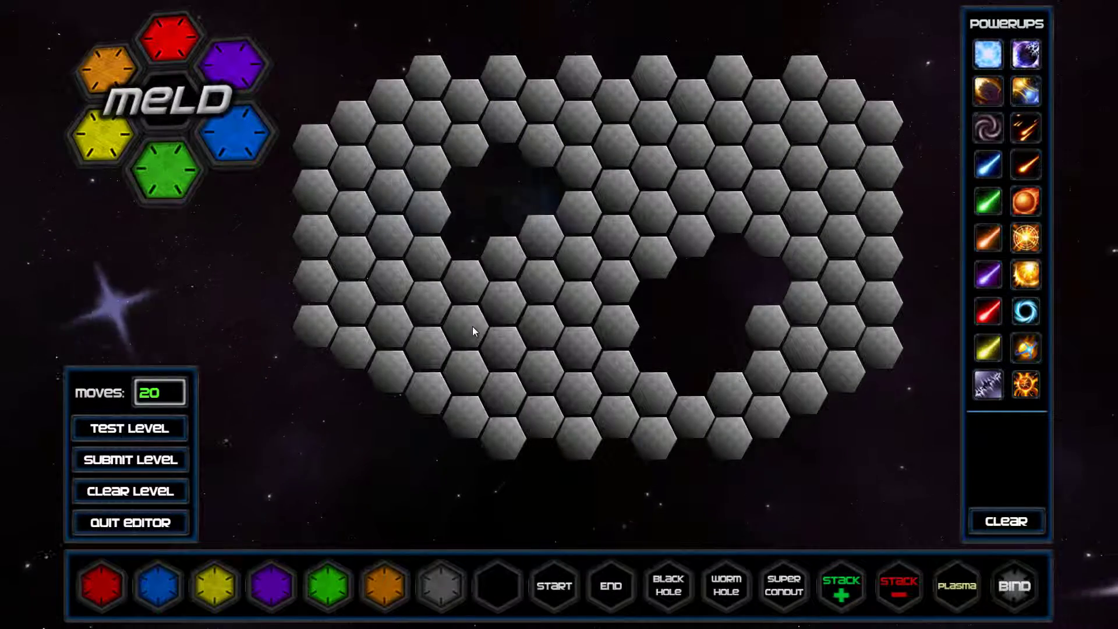
- Place a purple start terminal in the board's lower-left area and a purple end terminal in its upper-right area
click(274, 587)
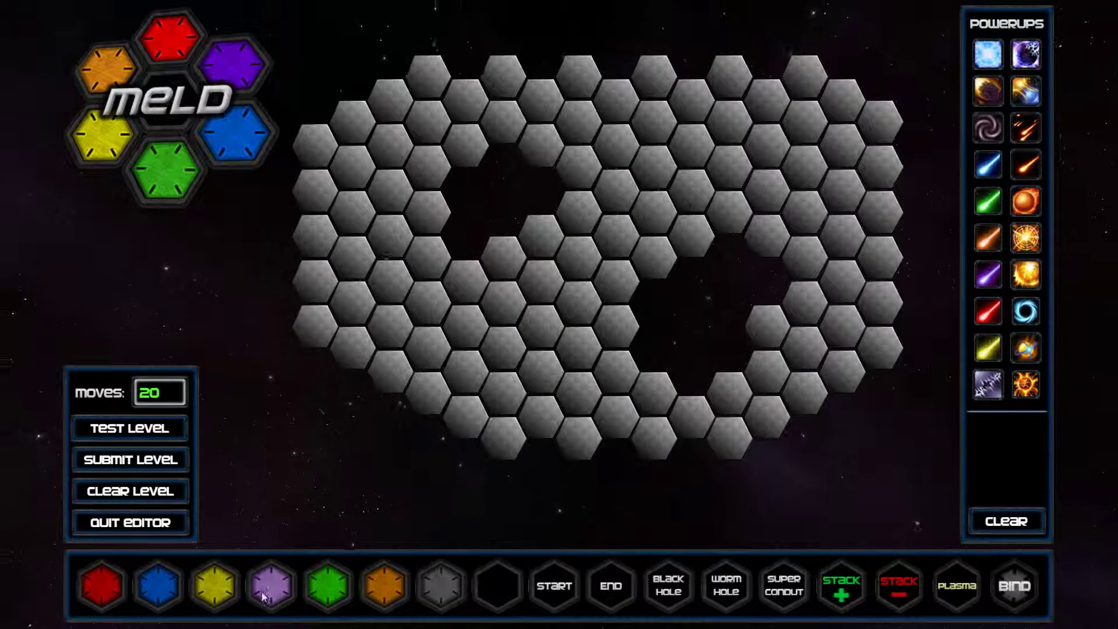
click(469, 333)
click(766, 140)
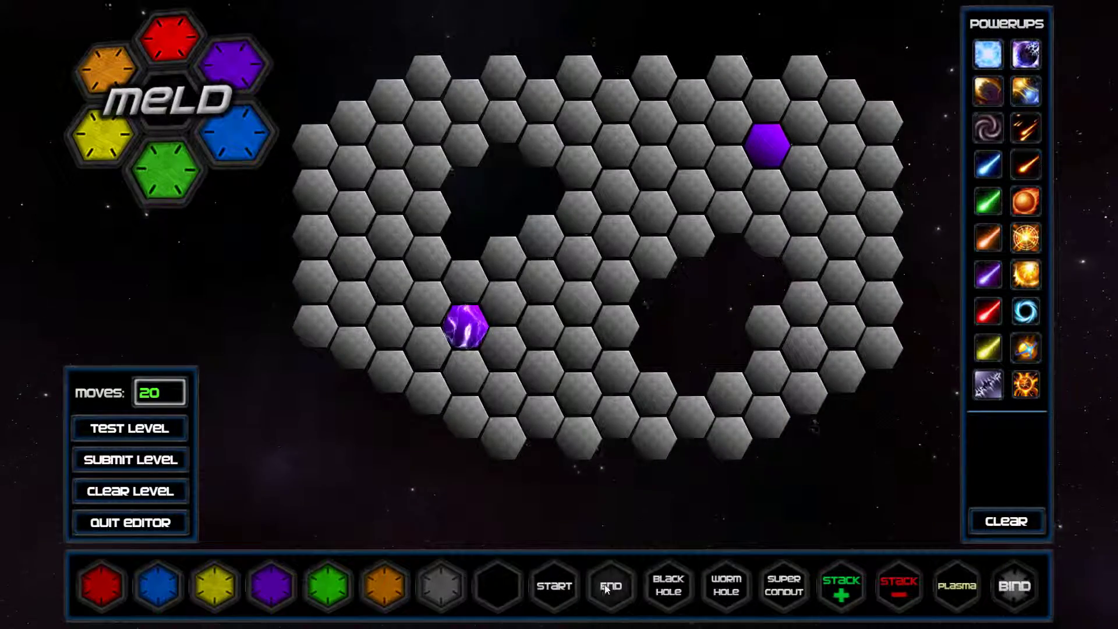
click(599, 568)
click(761, 148)
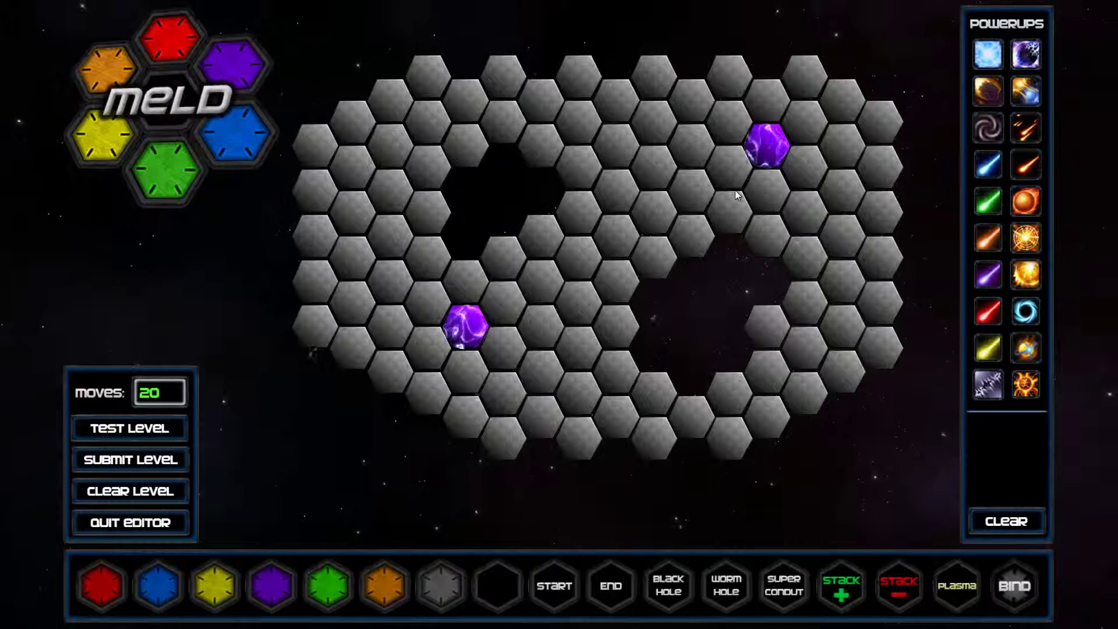
- Add the Antimatter powerup and place four purple tiles running down between the two board openings, with the lowest stacked to 3
click(988, 57)
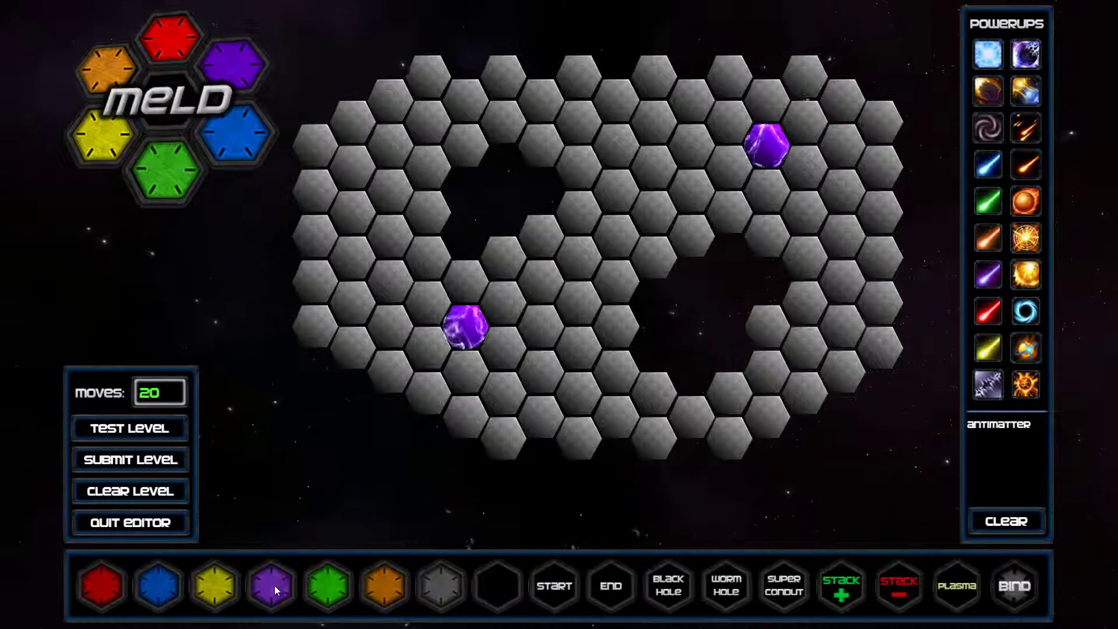
mouse_move(644, 163)
mouse_down()
mouse_move(591, 202)
mouse_move(576, 257)
mouse_up()
click(580, 252)
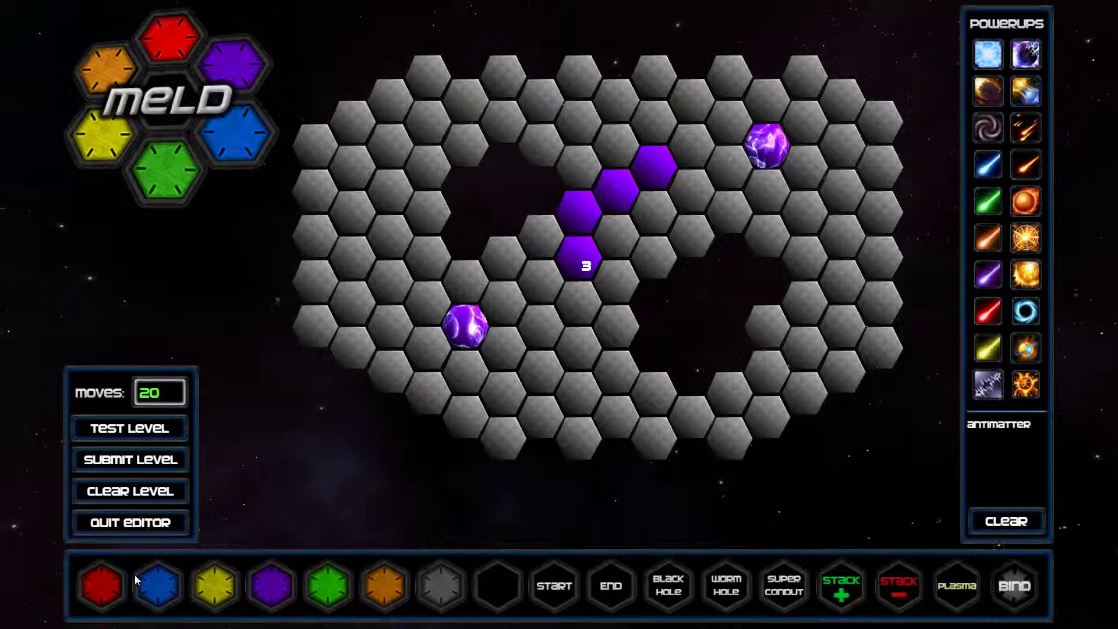
- Place two red tiles left of the purple chain's lower end and two orange tiles just below it
click(510, 253)
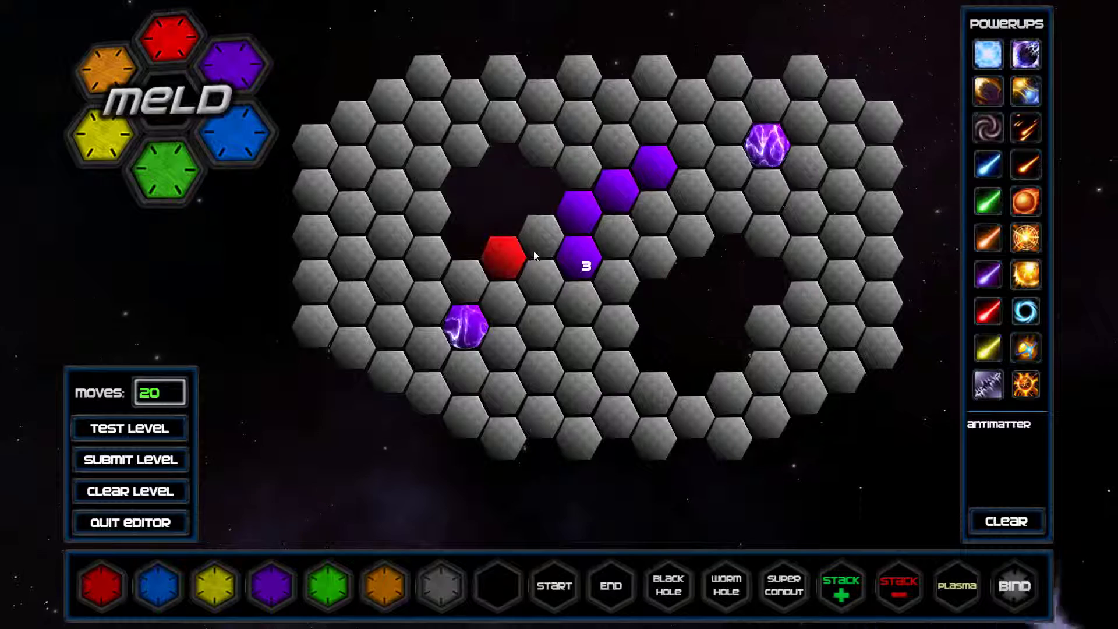
click(533, 251)
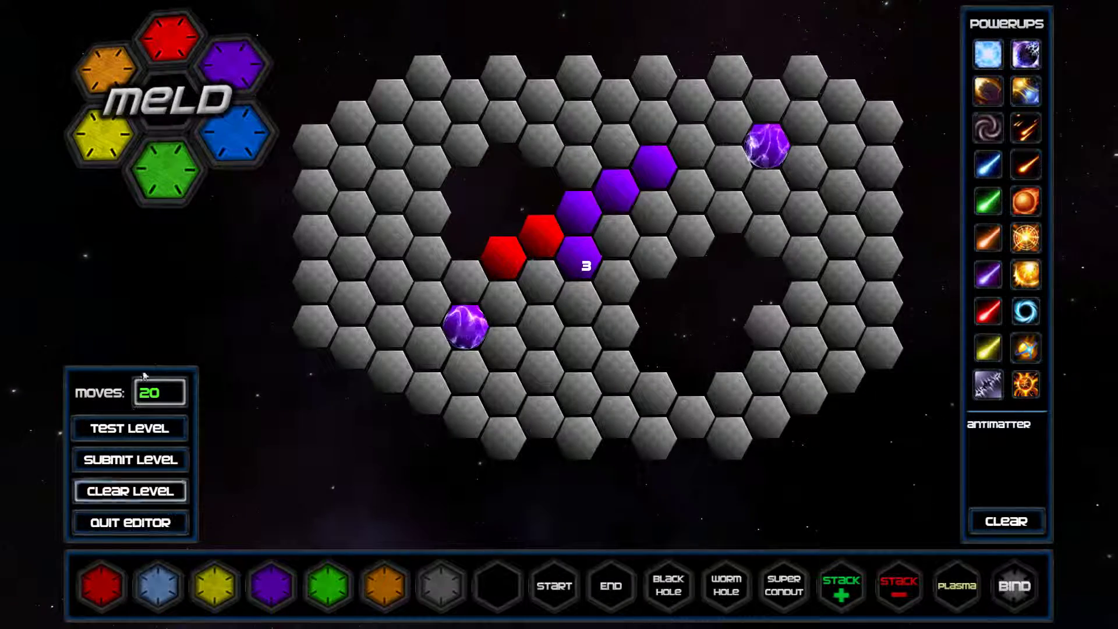
click(553, 320)
click(578, 301)
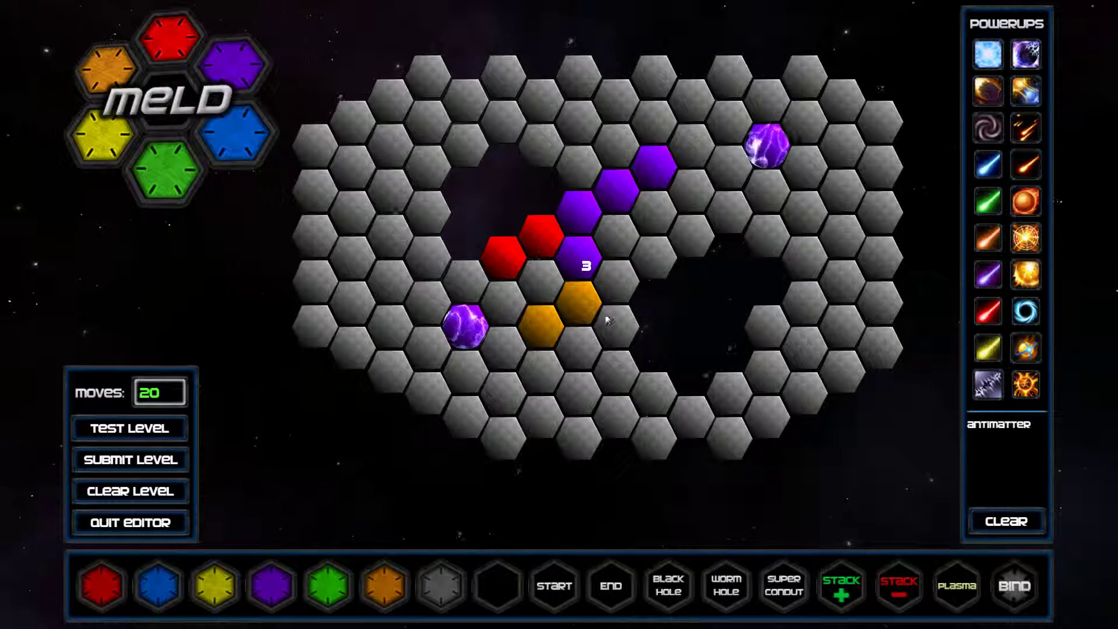
- Start a level test and stack the two red tiles together and the two orange tiles directly below them
click(137, 434)
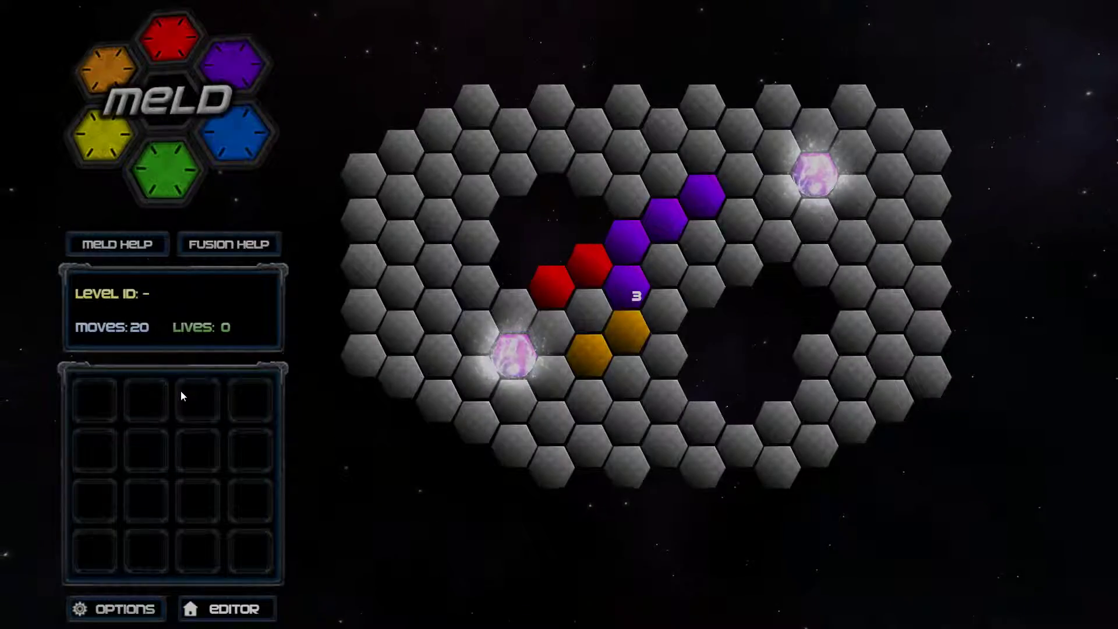
click(560, 289)
click(596, 347)
click(627, 332)
- Use the Antimatter powerup on the orange stack and meld the red stack with it
click(93, 400)
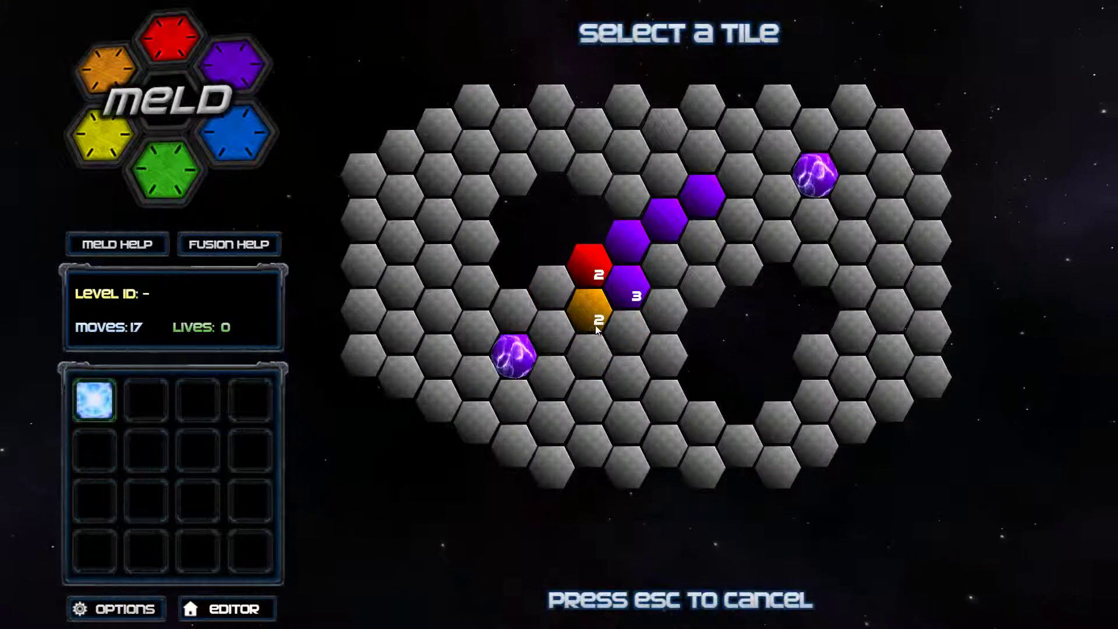
click(590, 308)
click(586, 259)
- Spread the stacked purple tiles to link both terminals, and return to the editor
click(622, 337)
click(742, 174)
click(780, 195)
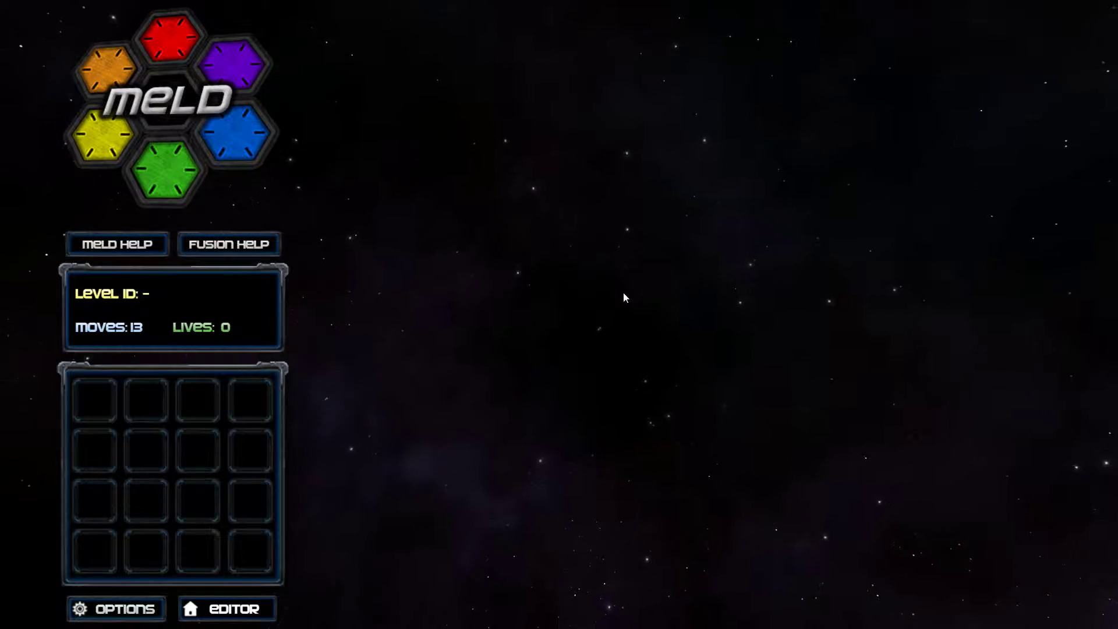
click(778, 376)
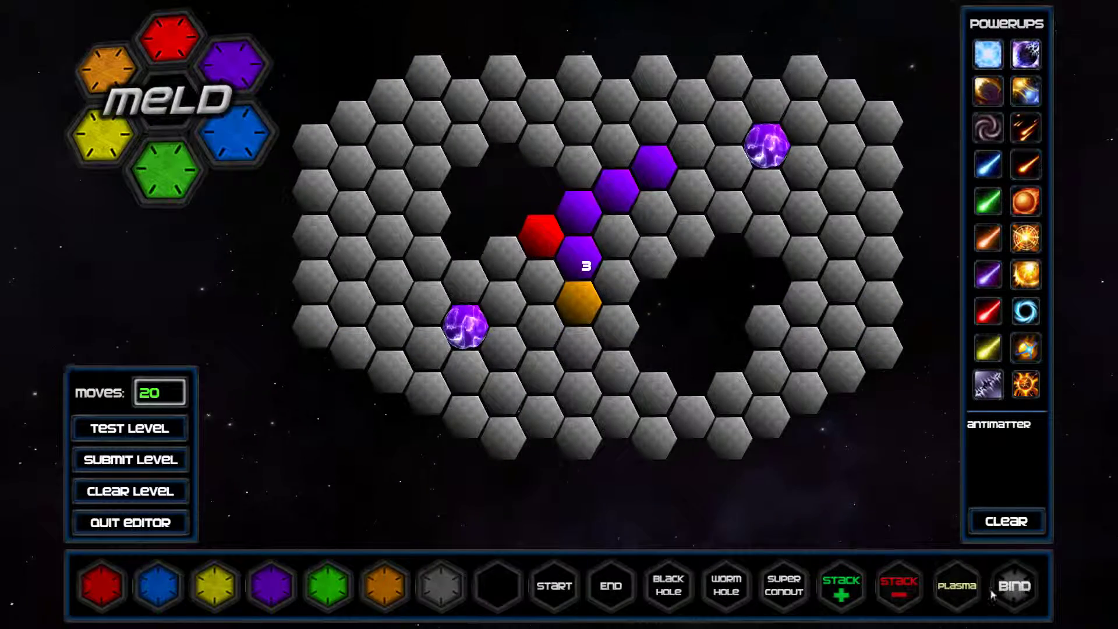
- Bind a vertical column of four grey tiles between the purple chain and the upper-right terminal, and add the Meteor powerup
drag(690, 123, 690, 184)
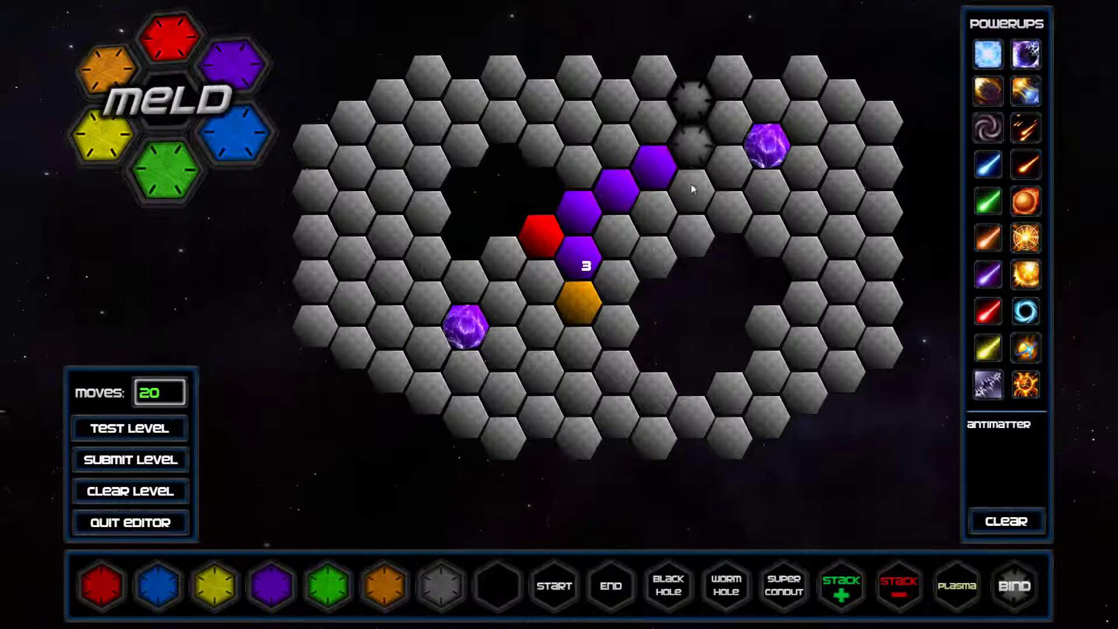
click(1025, 164)
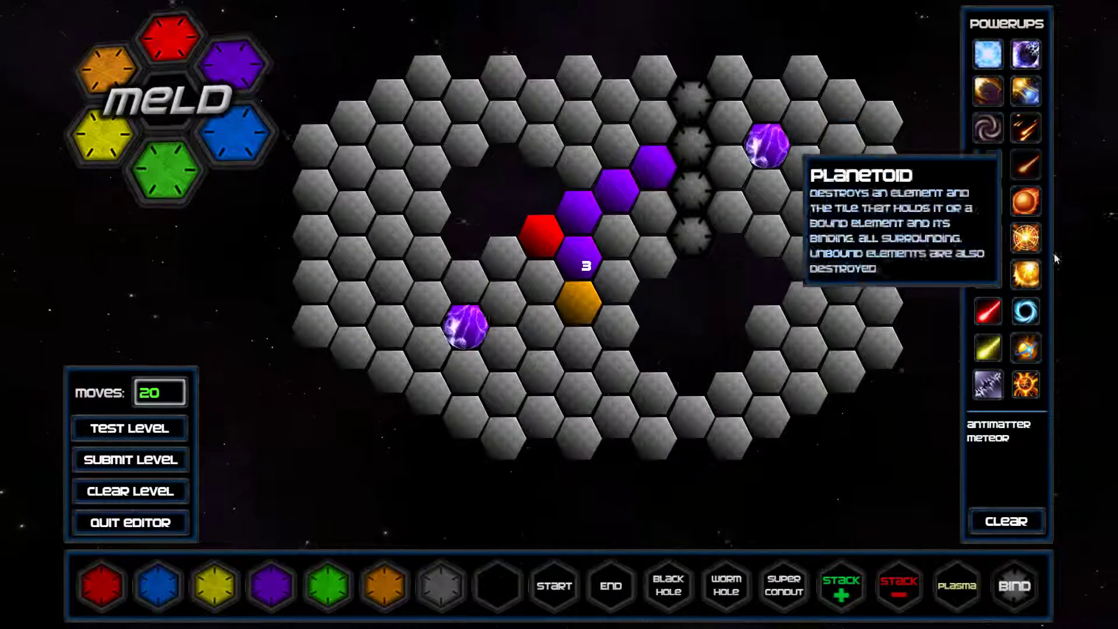
- Test the level, using Antimatter on the orange tile and melding the red tile with it to extend the purple chain to the lower-left terminal
click(184, 425)
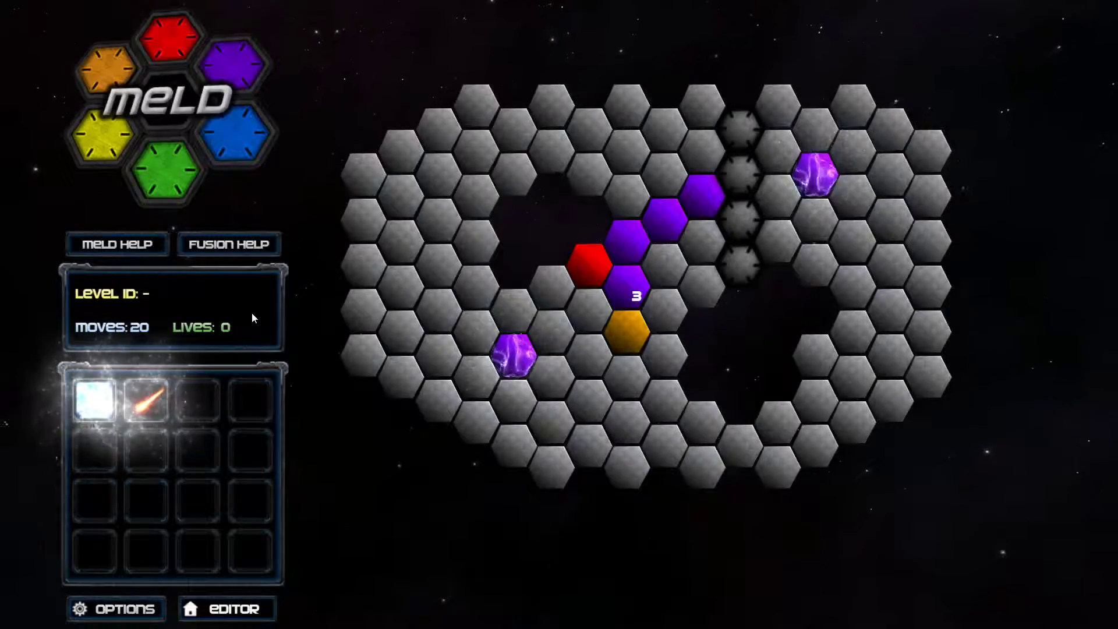
drag(607, 336, 591, 310)
click(103, 400)
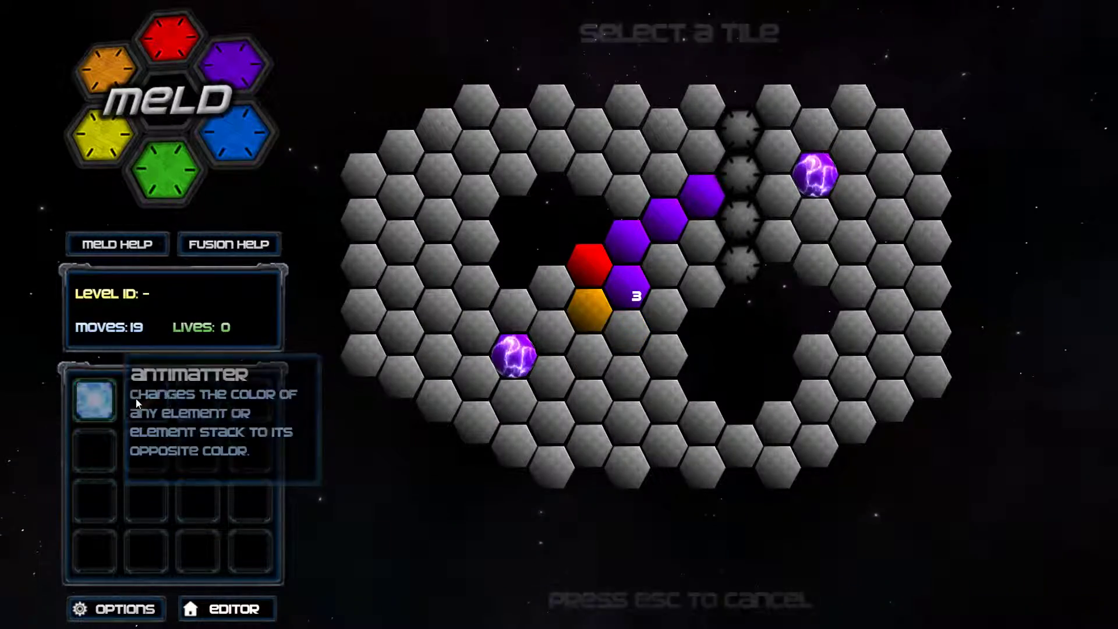
click(591, 307)
drag(588, 265, 585, 309)
drag(585, 310, 558, 342)
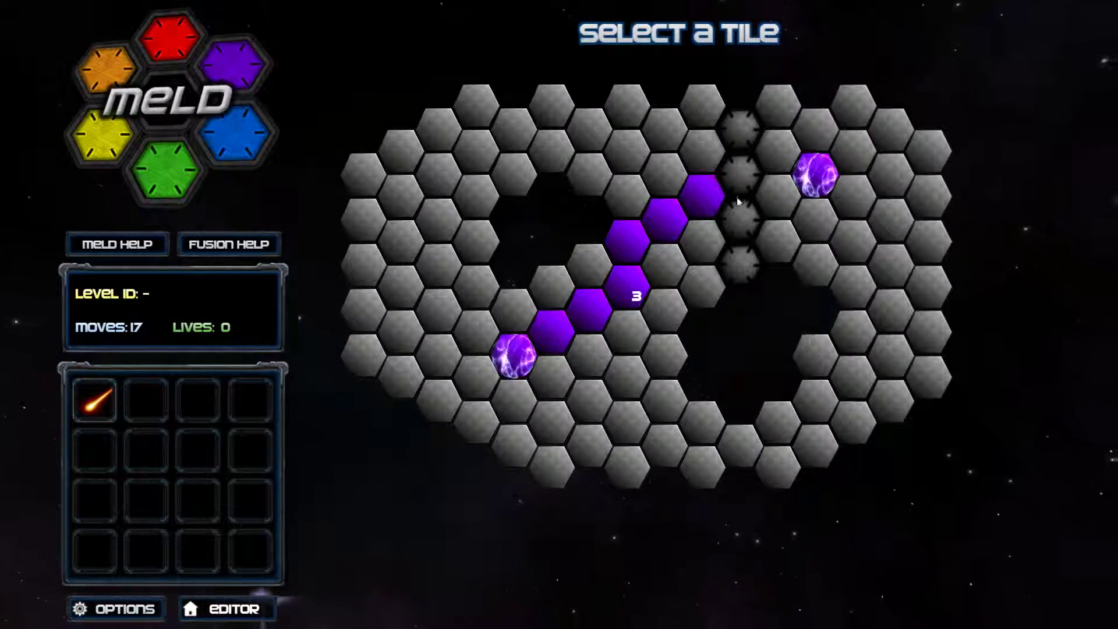
- Break the bound column with the Meteor powerup, link the purple chain to the upper-right terminal, and return to the editor
click(94, 400)
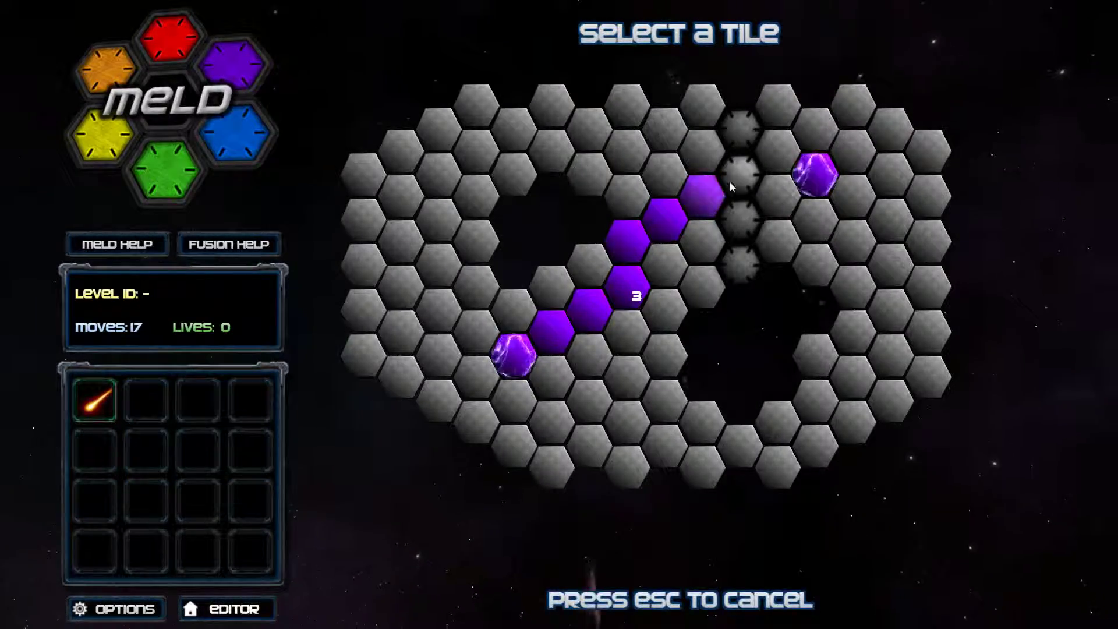
click(730, 280)
mouse_move(629, 288)
mouse_down()
mouse_move(729, 178)
mouse_move(780, 151)
mouse_up()
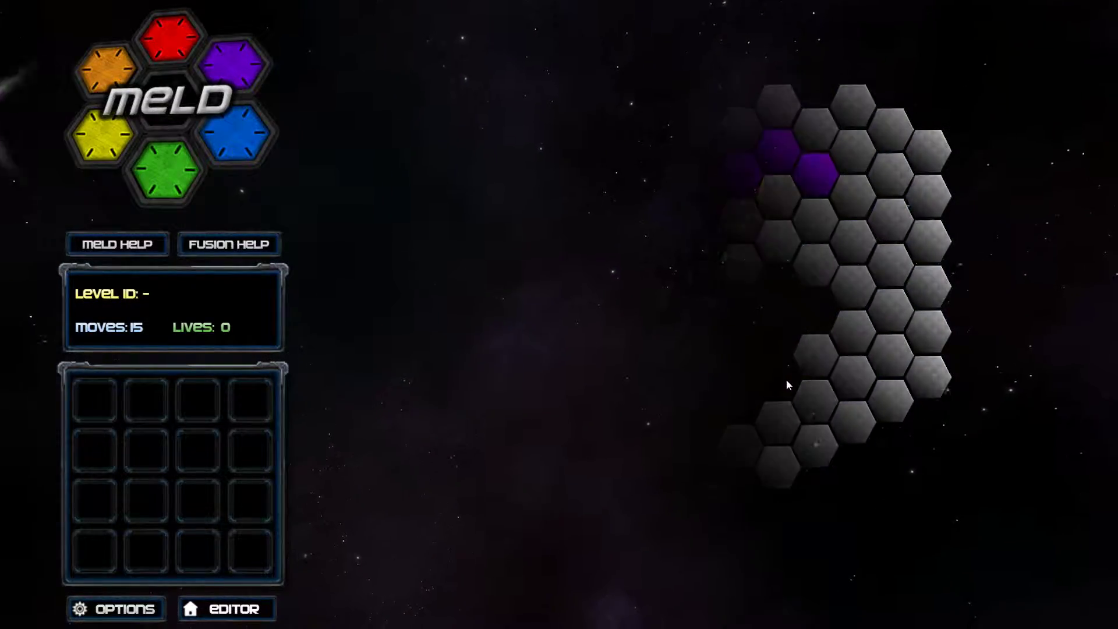
click(786, 380)
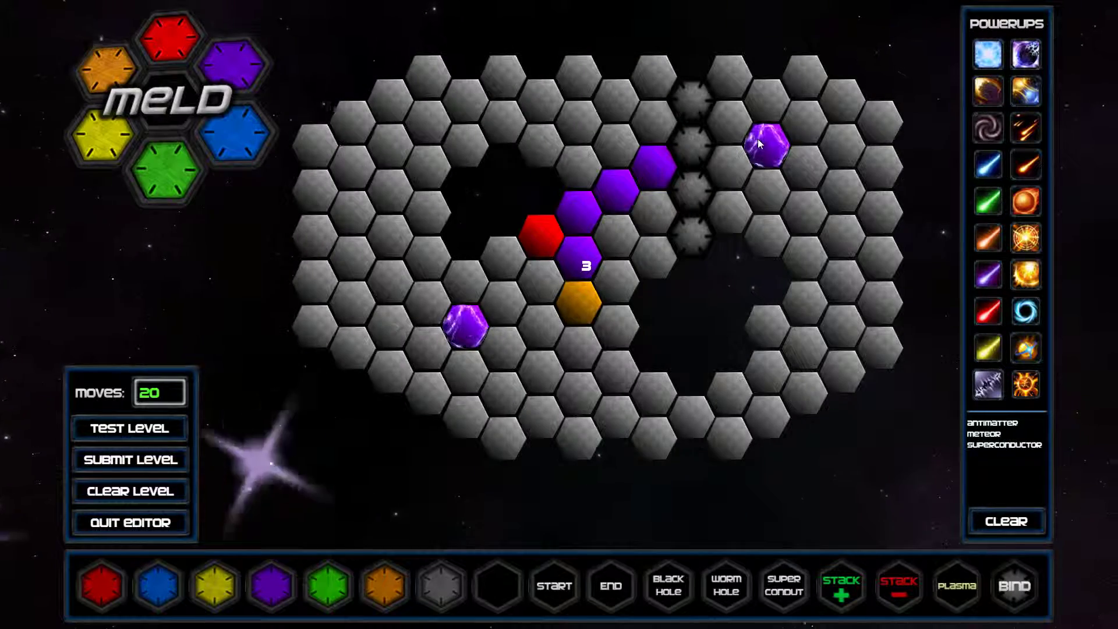
- Place a green tile near the board's right edge and make it the end terminal
click(845, 237)
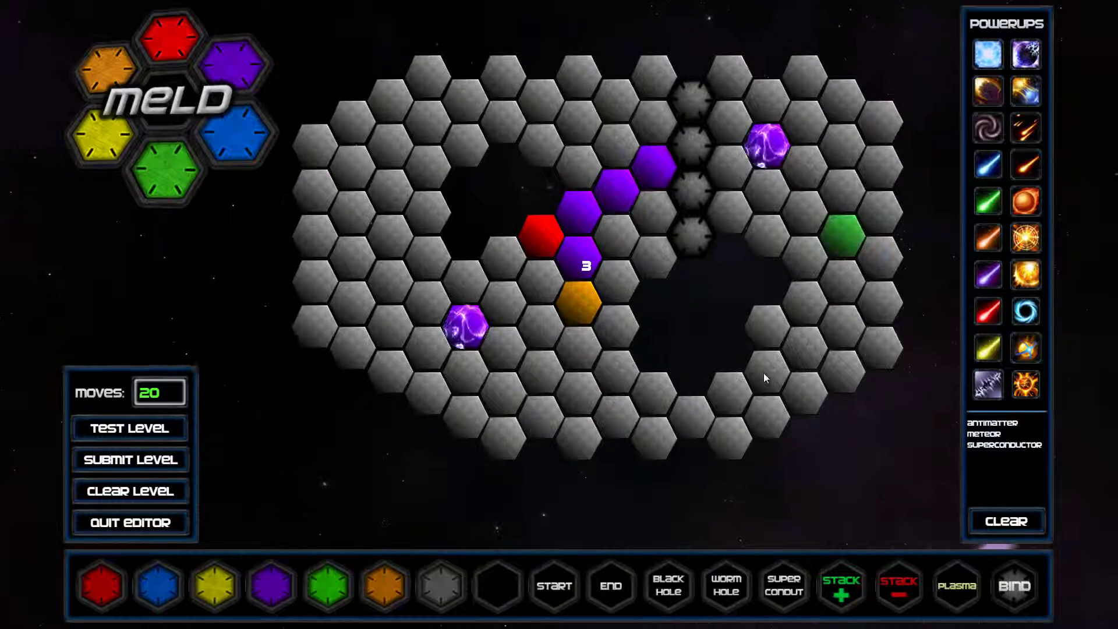
click(841, 248)
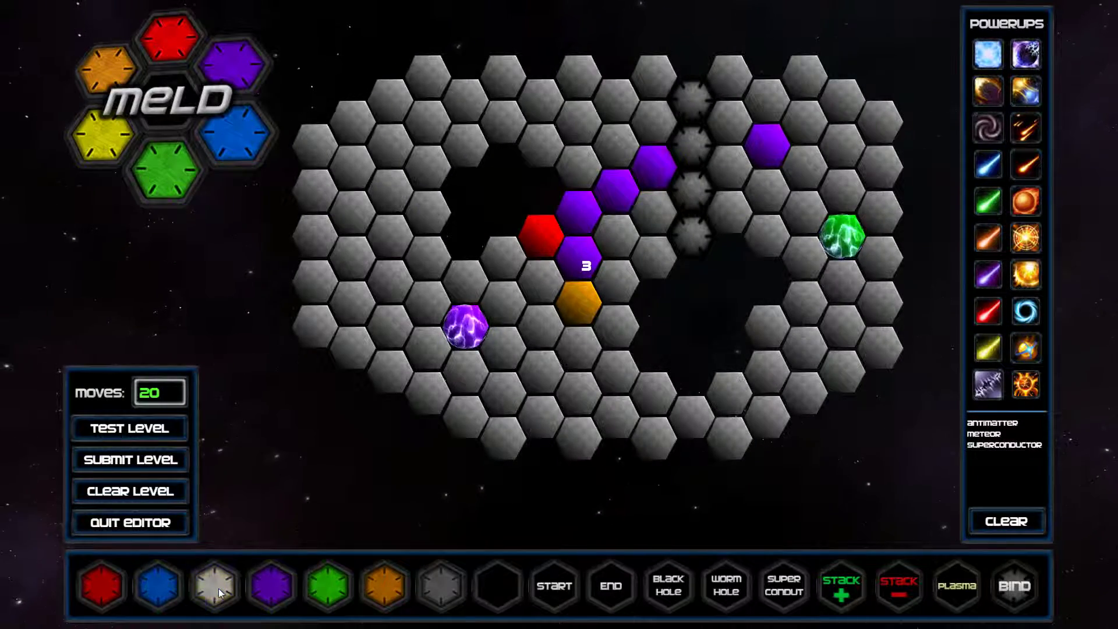
- Place a yellow tile and a blue tile beside the green end terminal, and raise each to a stack of two
click(803, 255)
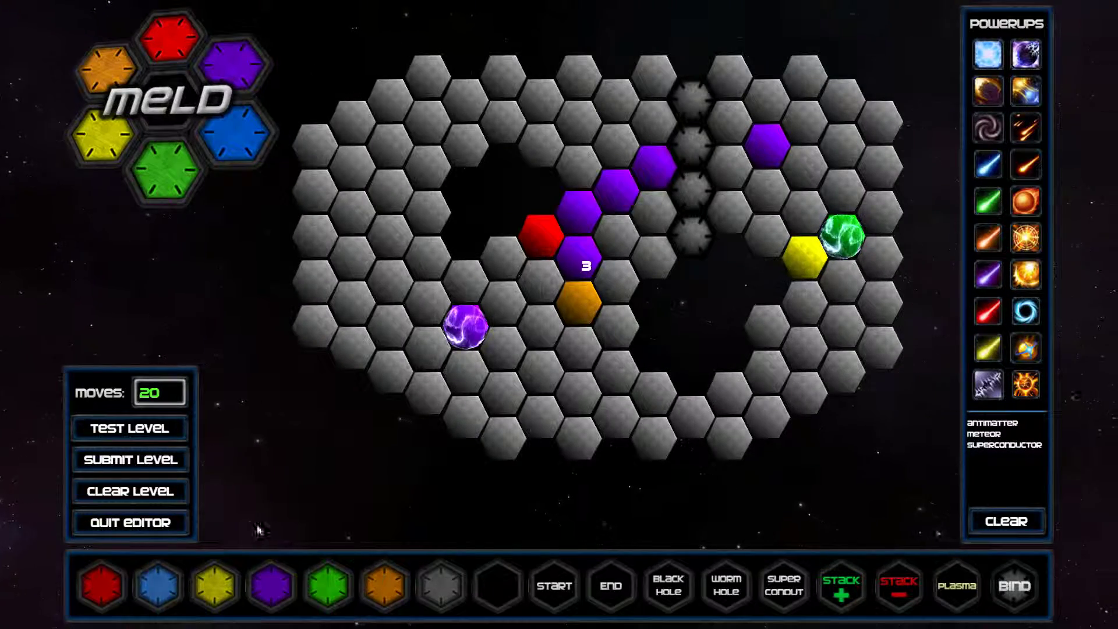
click(815, 224)
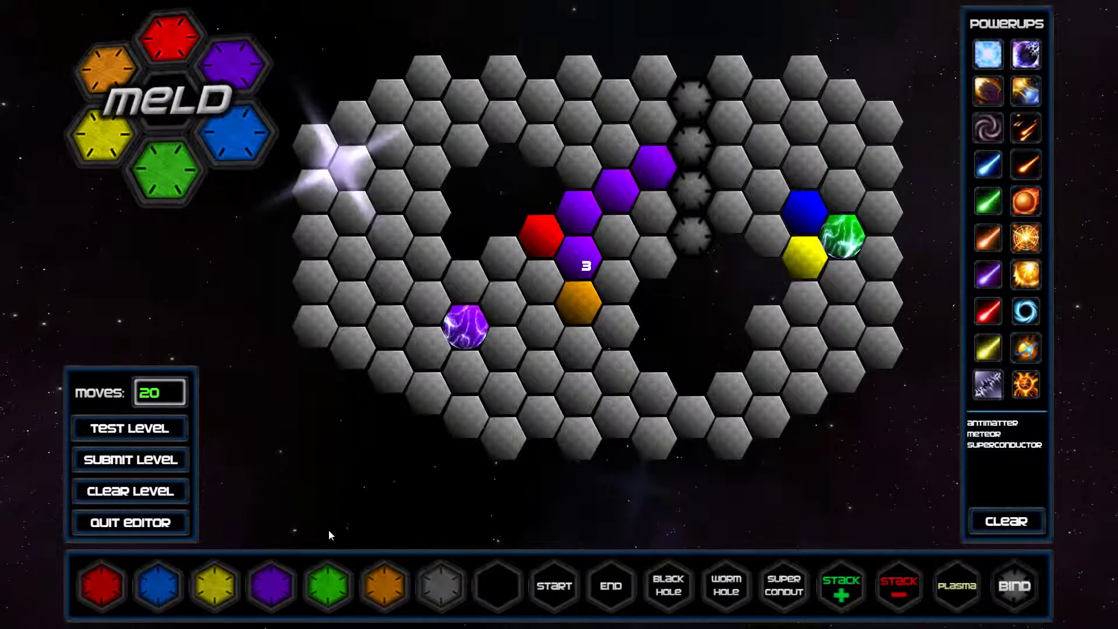
click(806, 212)
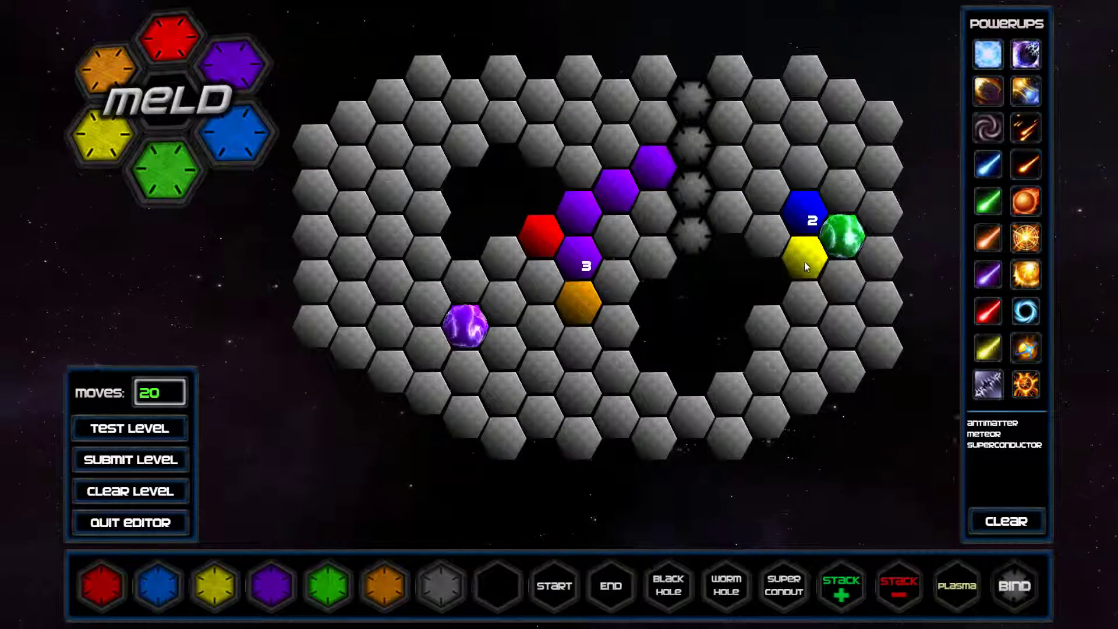
- Test the level, moving the orange tile below the red one, converting it with Antimatter, and extending the resulting purple stack to the lower-left terminal
click(103, 429)
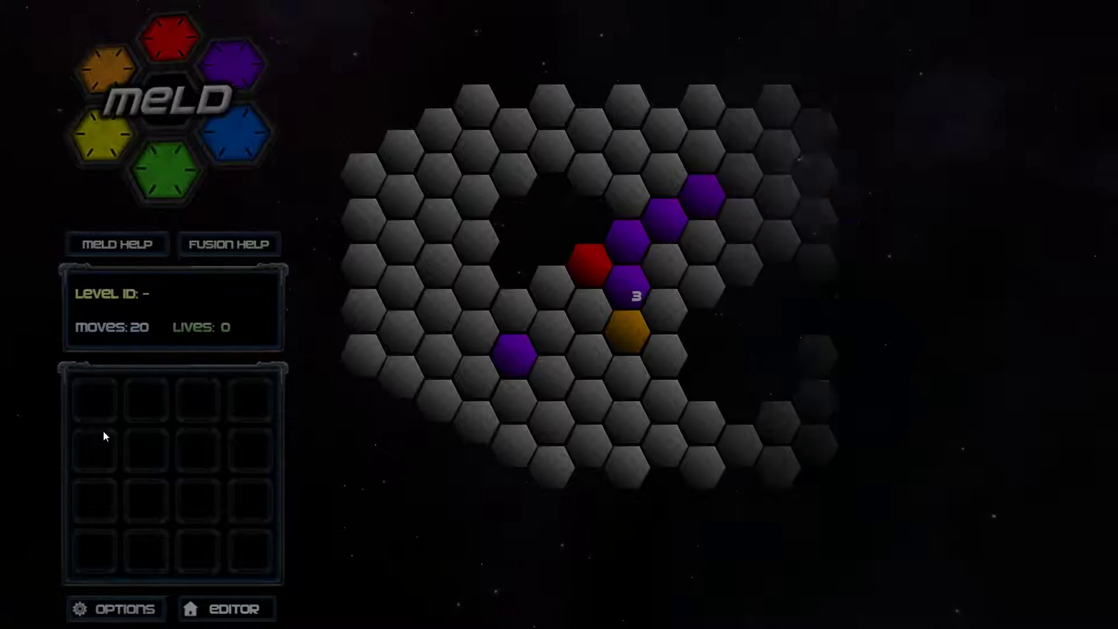
drag(619, 330, 590, 309)
click(97, 404)
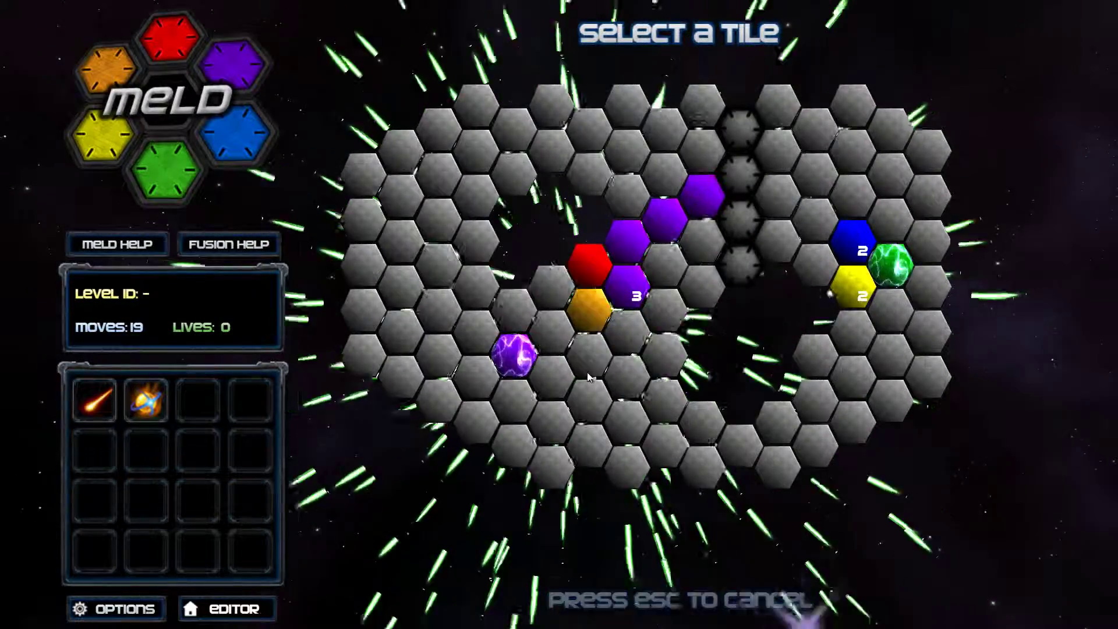
click(593, 319)
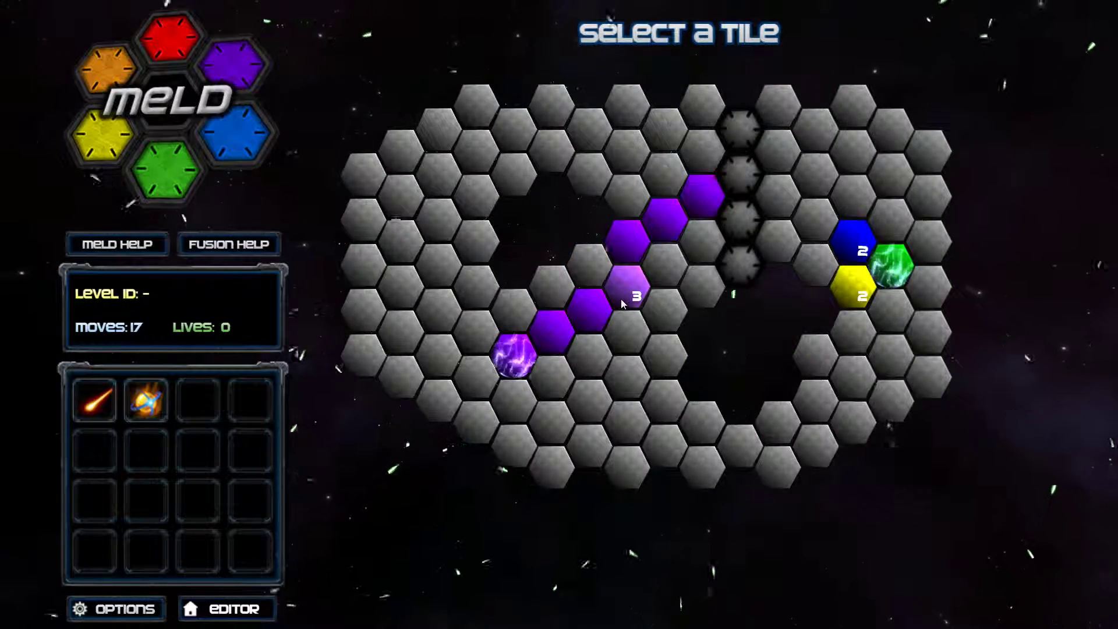
- Shift the purple stack to the chain's upper end, break the adjacent binding with Meteor, and extend the chain onto the freed tile
click(707, 198)
click(144, 401)
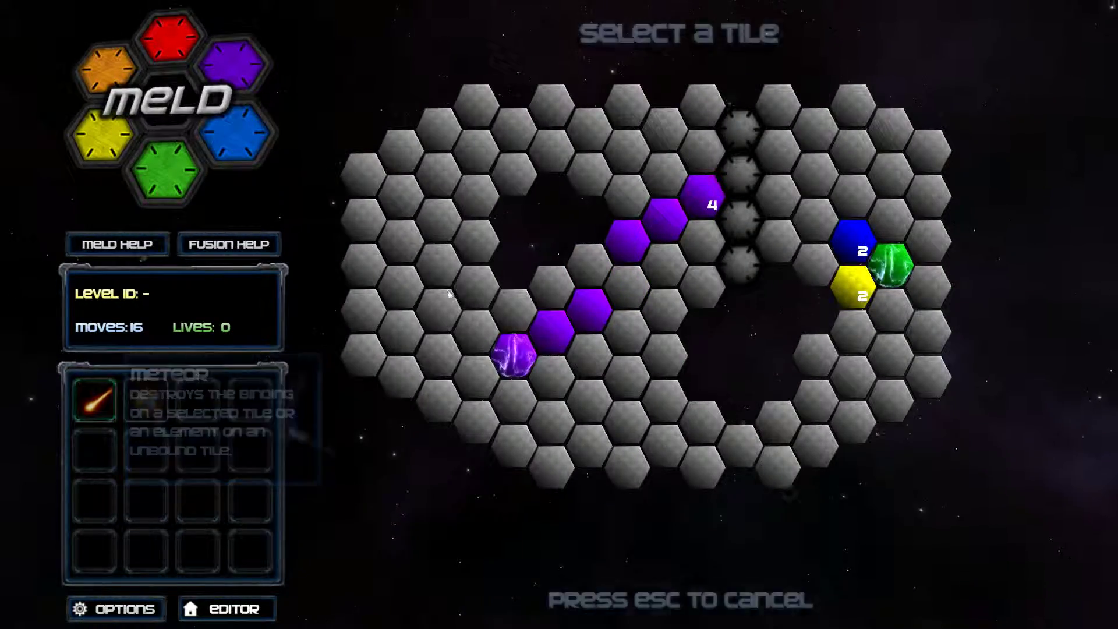
click(749, 200)
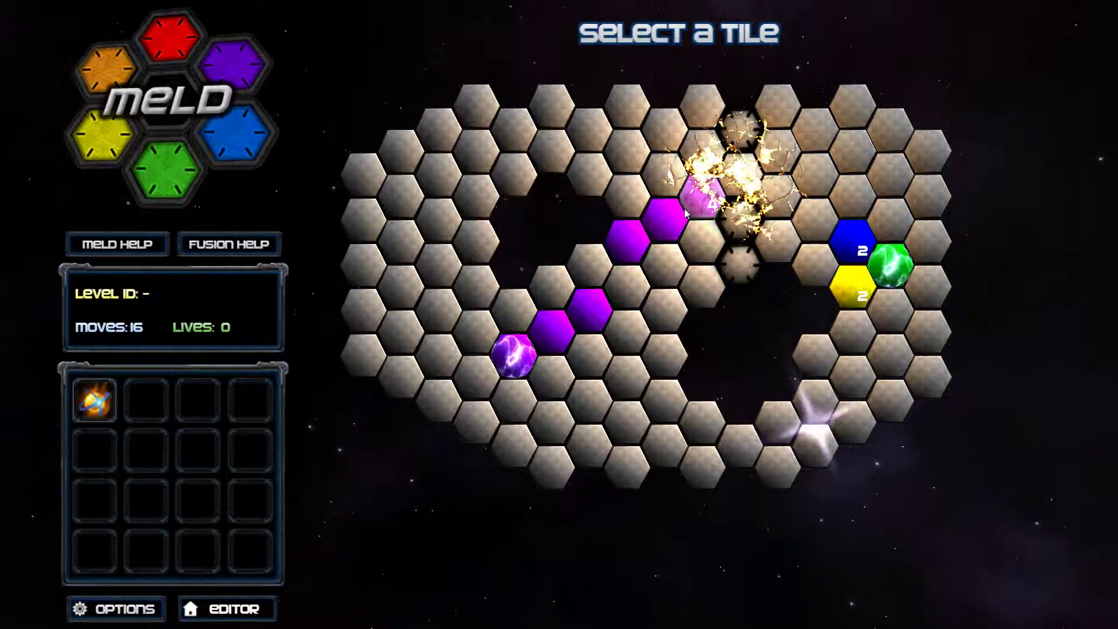
click(734, 178)
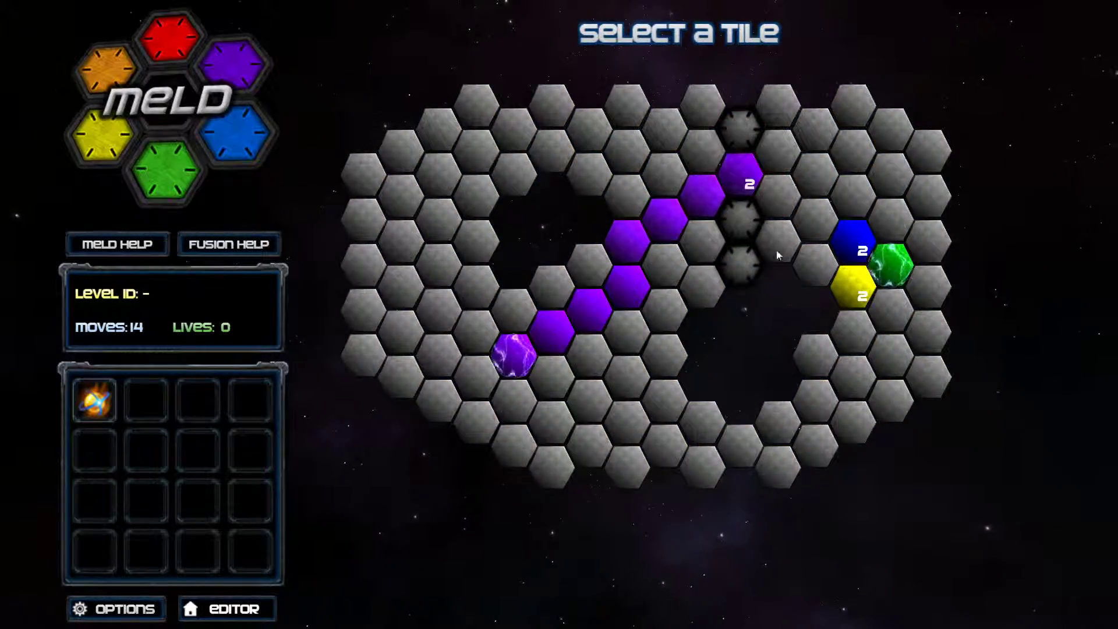
- Meld the yellow and blue stacks into green, extend them toward the purple chain, join both with Superconductor, and return to the editor
click(855, 299)
click(814, 222)
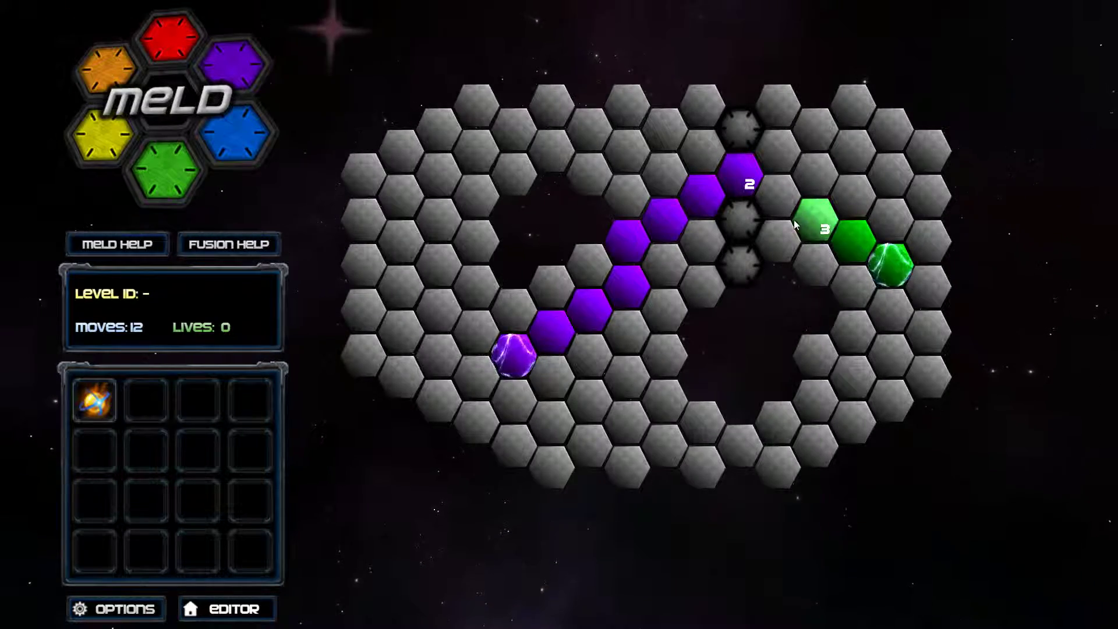
click(94, 400)
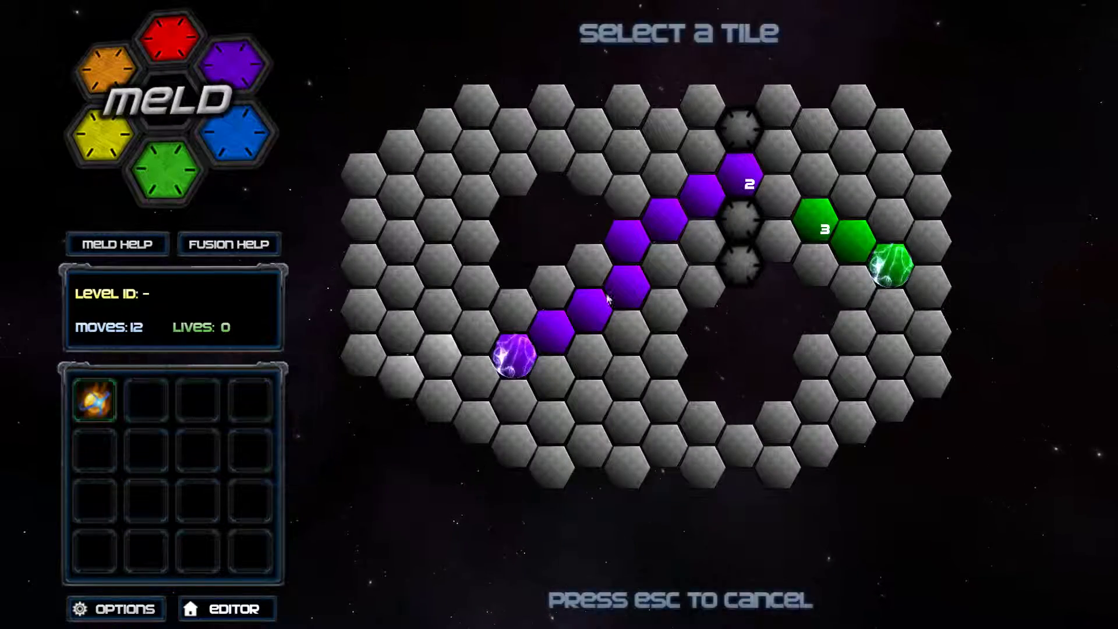
click(780, 194)
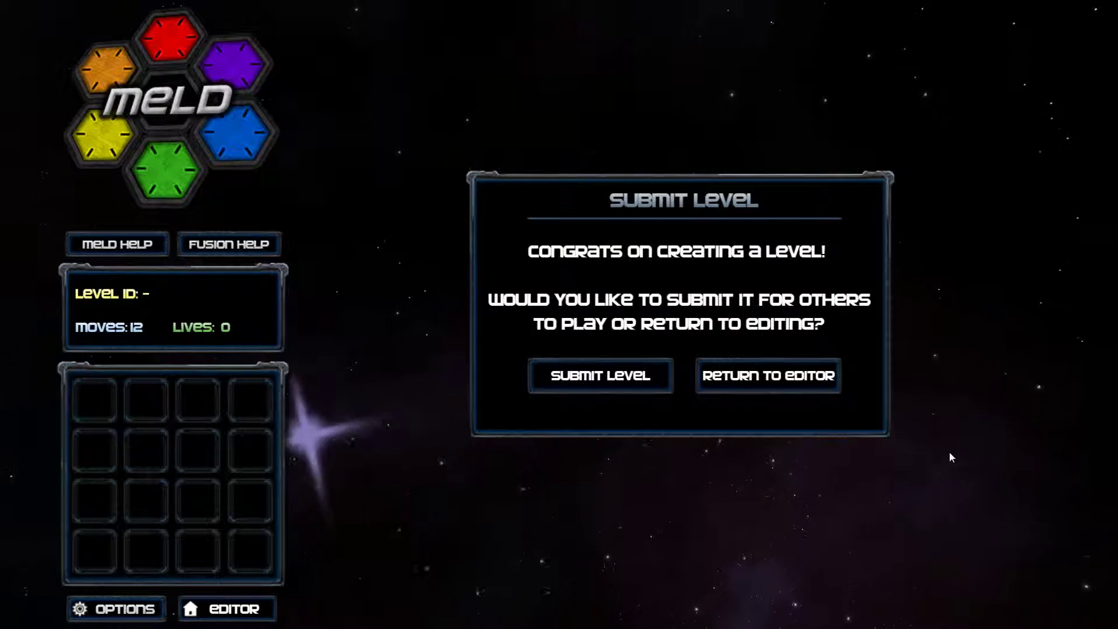
click(811, 383)
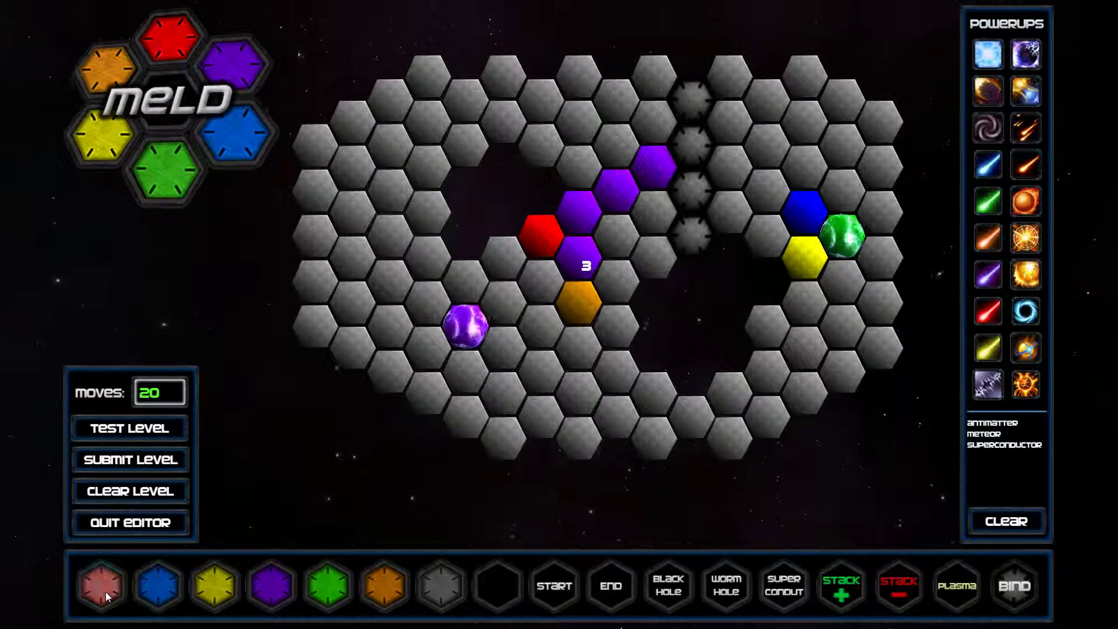
- Replace the blue tile beside the green terminal with a red one, and add the Solar Flare powerup
click(809, 218)
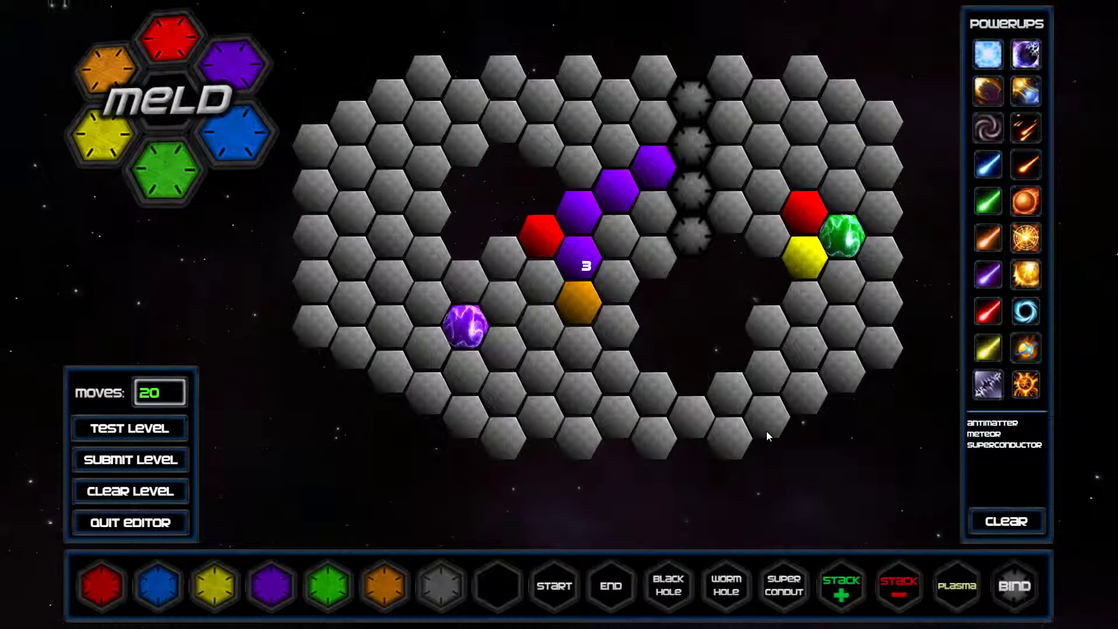
click(1027, 276)
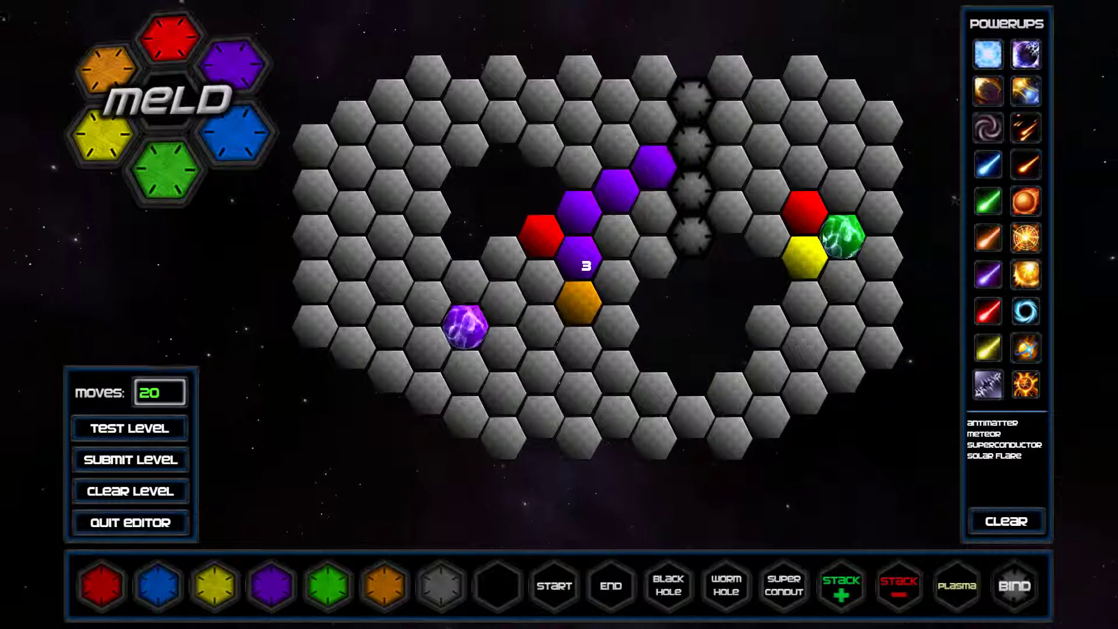
- Test the revised level, using Antimatter on the moved orange tile and melding red with it to extend purple to the lower-left terminal
click(131, 431)
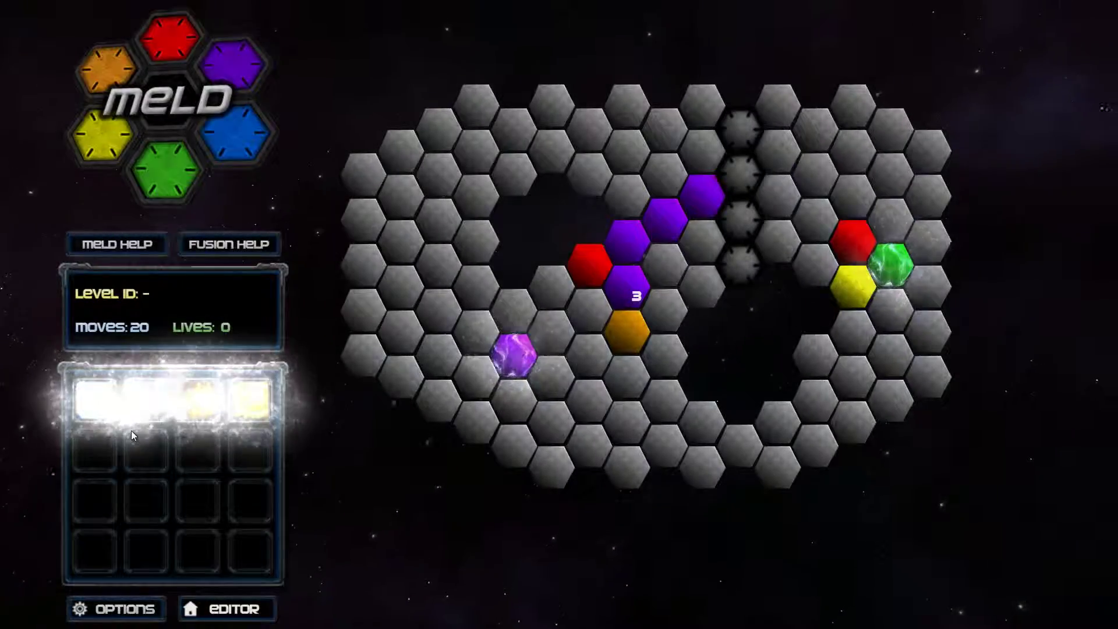
drag(614, 343, 590, 312)
click(102, 402)
click(587, 308)
drag(594, 268, 590, 311)
drag(590, 312, 552, 340)
- Break the bound tile beside the purple chain with Meteor, and spread the purple stack two tiles across the bound column
click(99, 402)
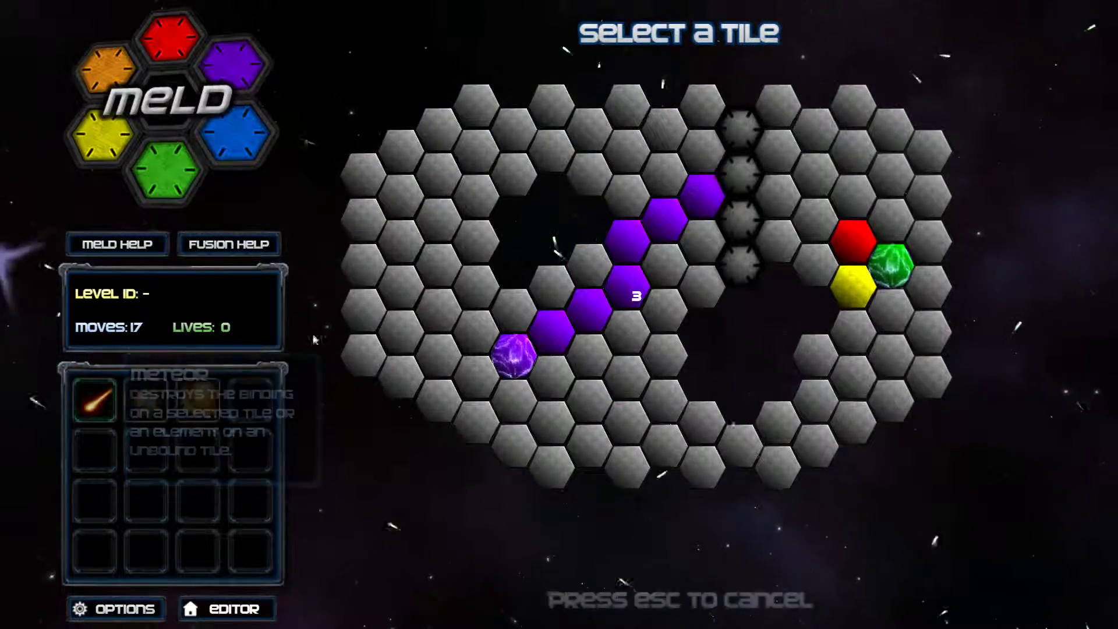
click(750, 167)
mouse_move(630, 300)
mouse_down()
mouse_move(722, 181)
mouse_move(739, 175)
mouse_move(778, 198)
mouse_up()
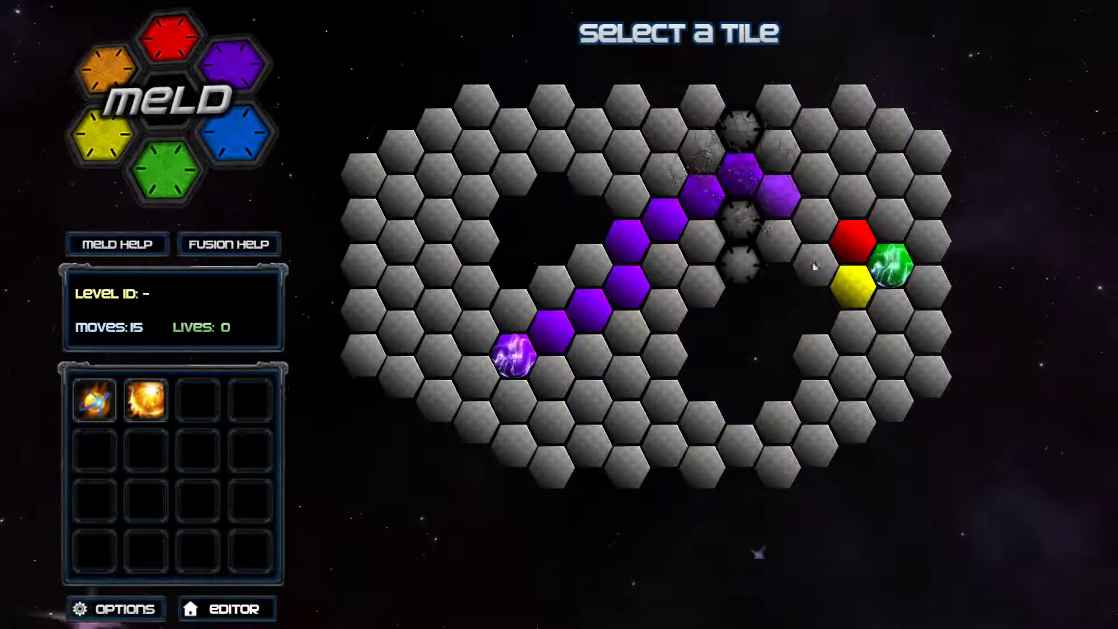
- Recolor the red tile beside the green terminal to blue with the Solar Flare powerup
click(853, 245)
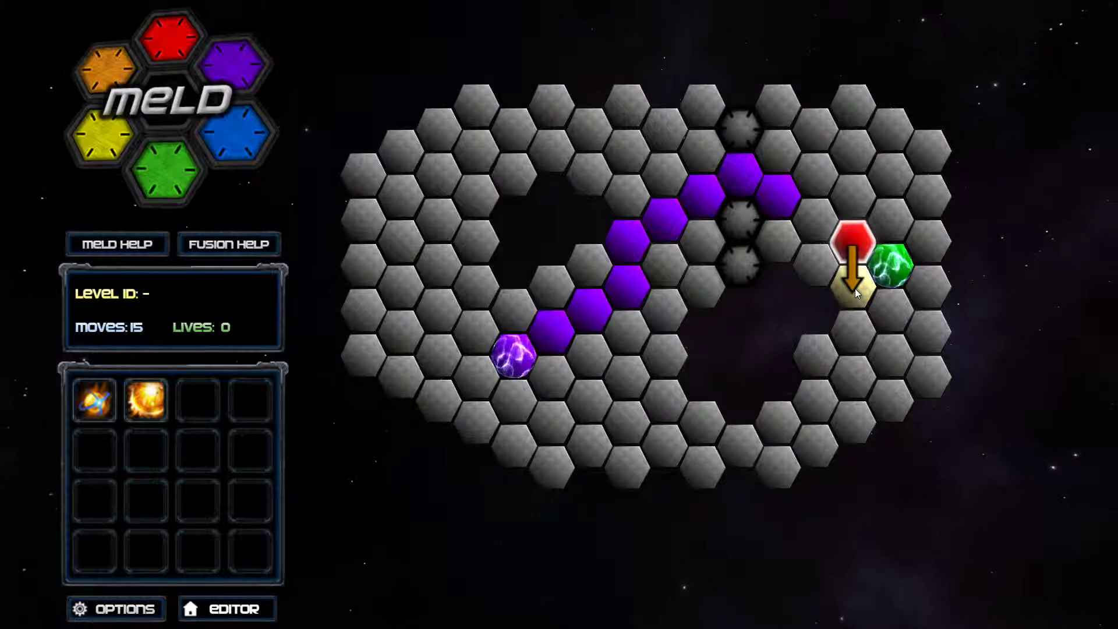
click(859, 240)
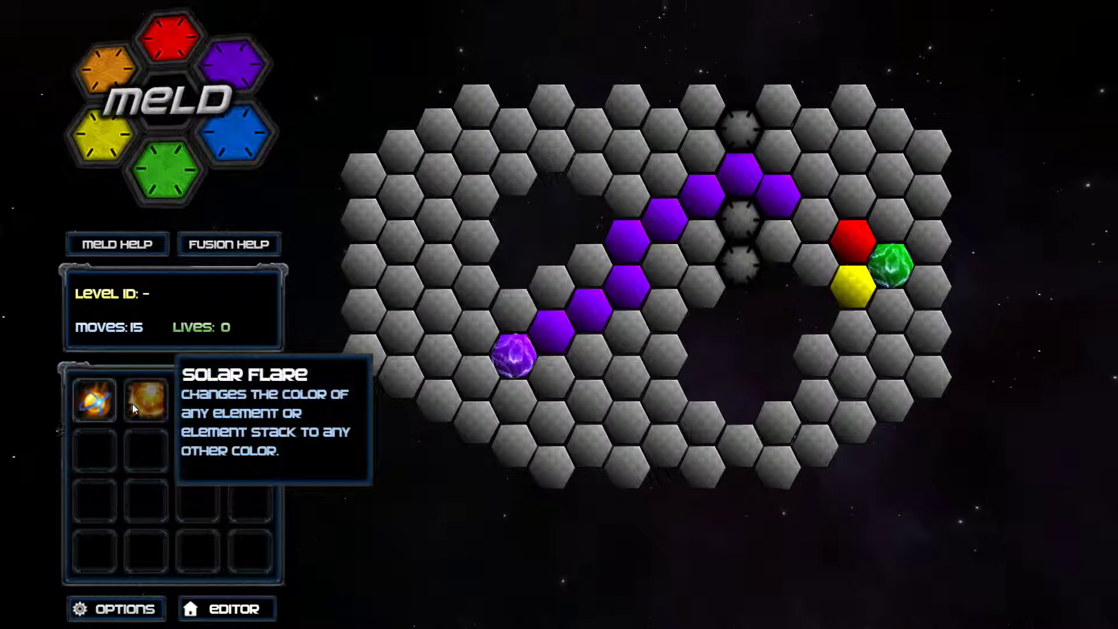
click(145, 401)
click(858, 242)
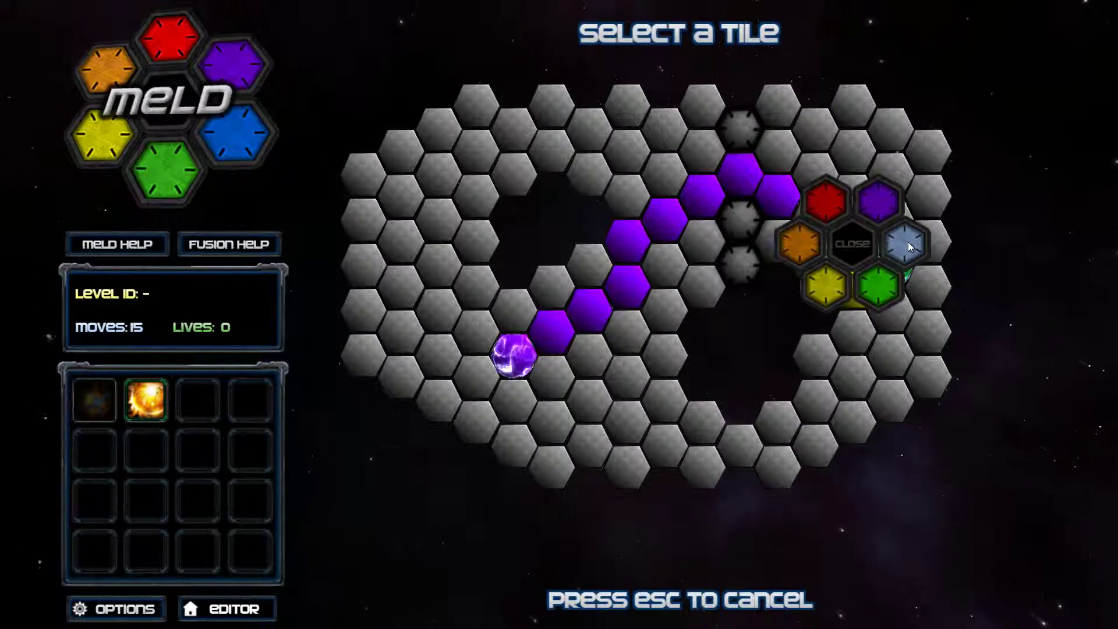
click(907, 242)
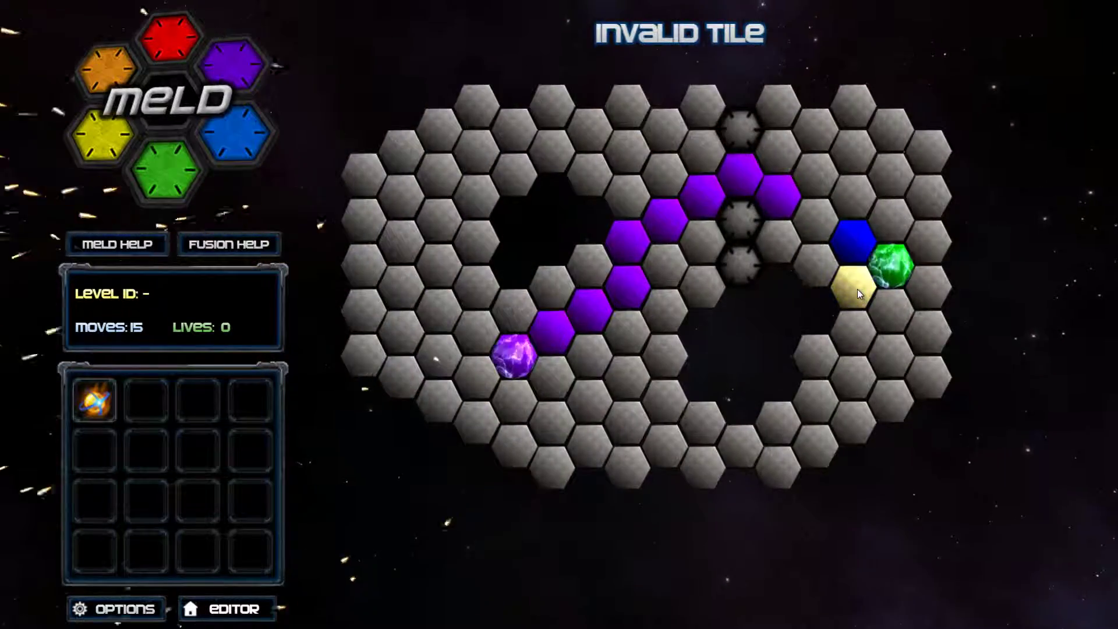
- Meld the yellow and blue tiles into green, extend green to the purple chain, link them with Superconductor, and return to the editor
click(857, 291)
click(854, 250)
click(812, 215)
click(93, 402)
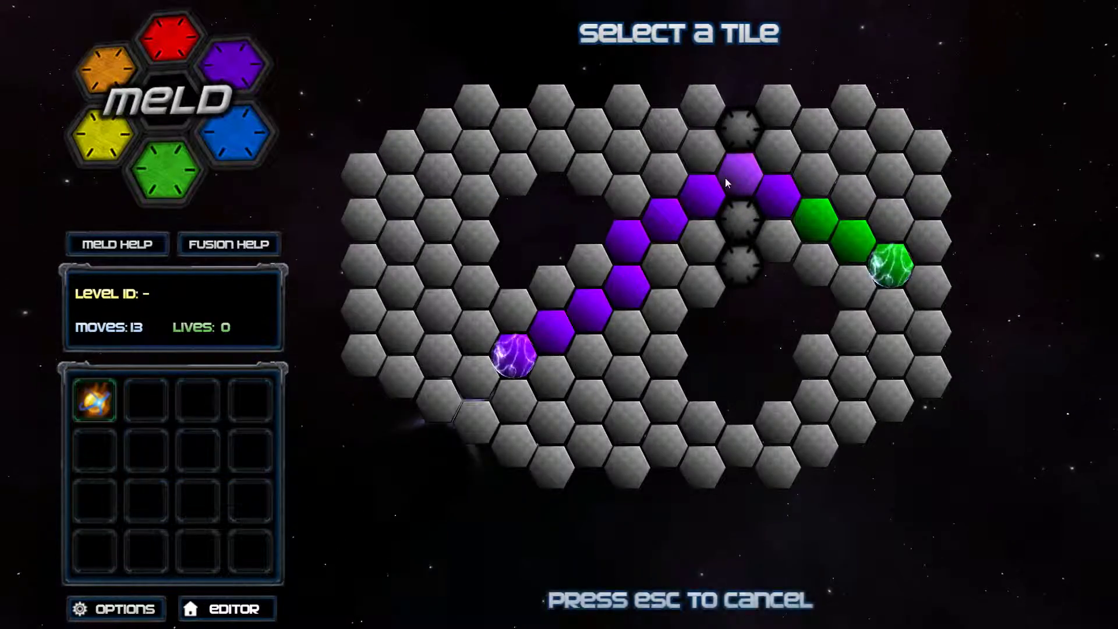
click(780, 244)
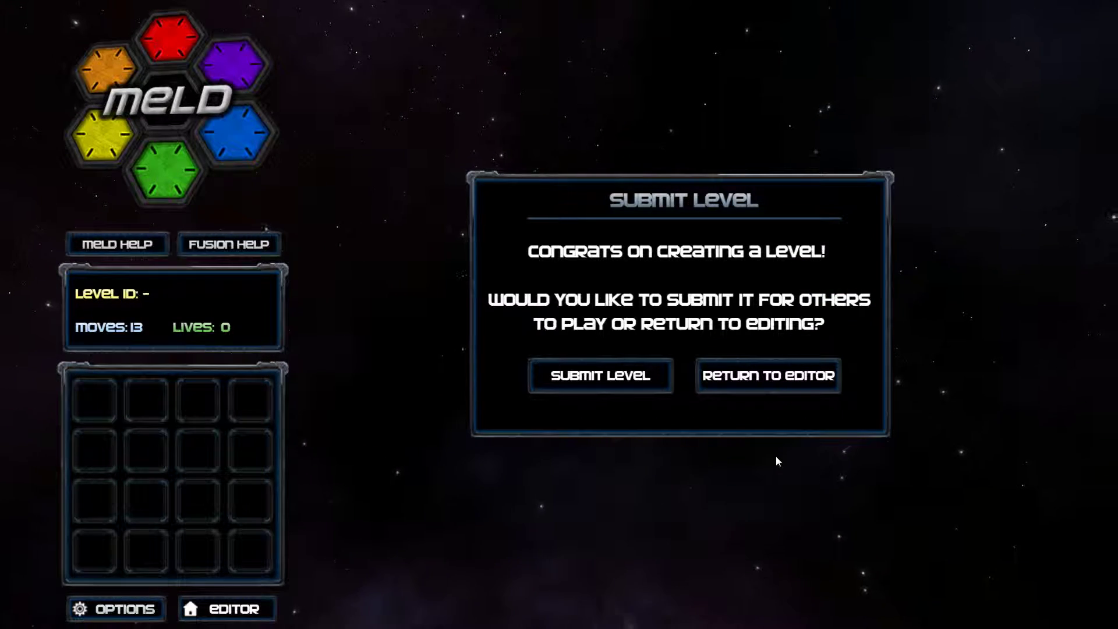
click(774, 375)
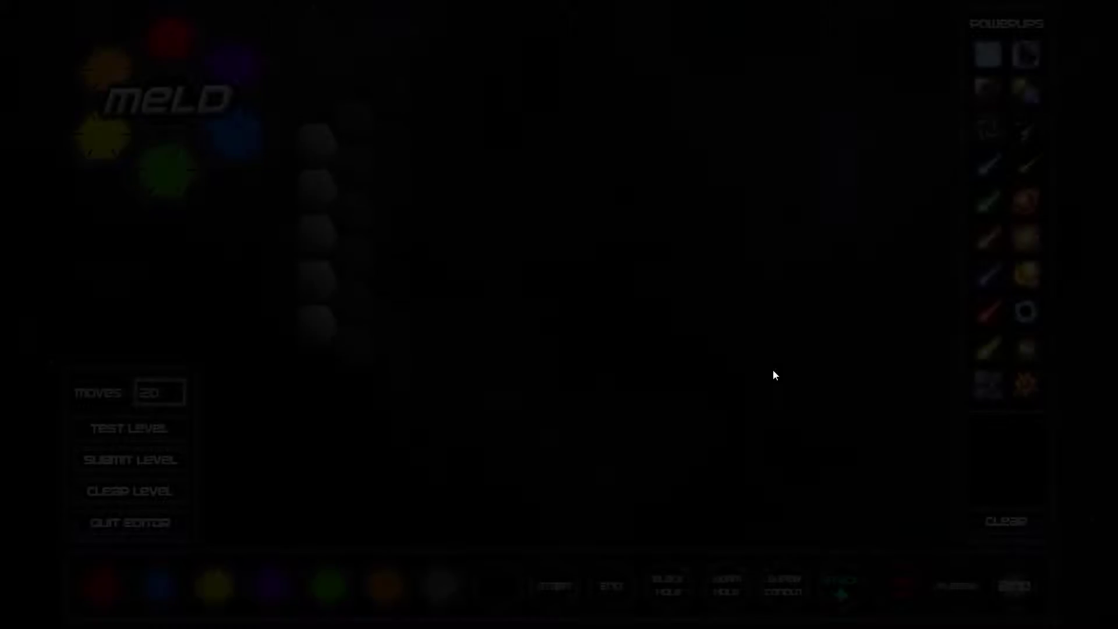